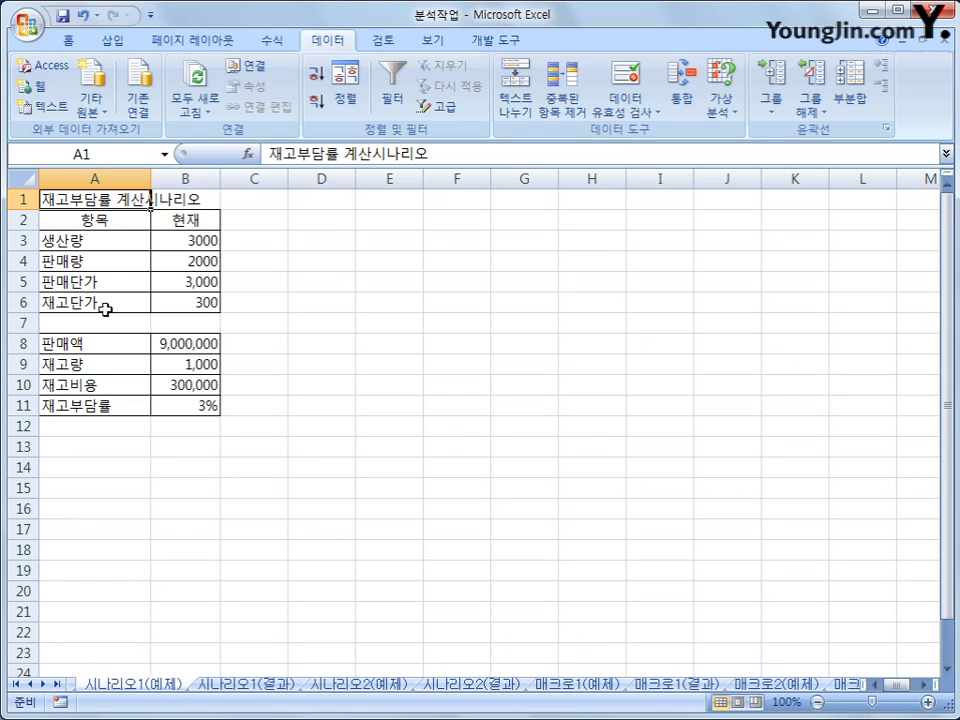
# Step: Start adding a new scenario in the Scenario Manager with cells B3:B4 as the changing cells
pyautogui.click(161, 411)
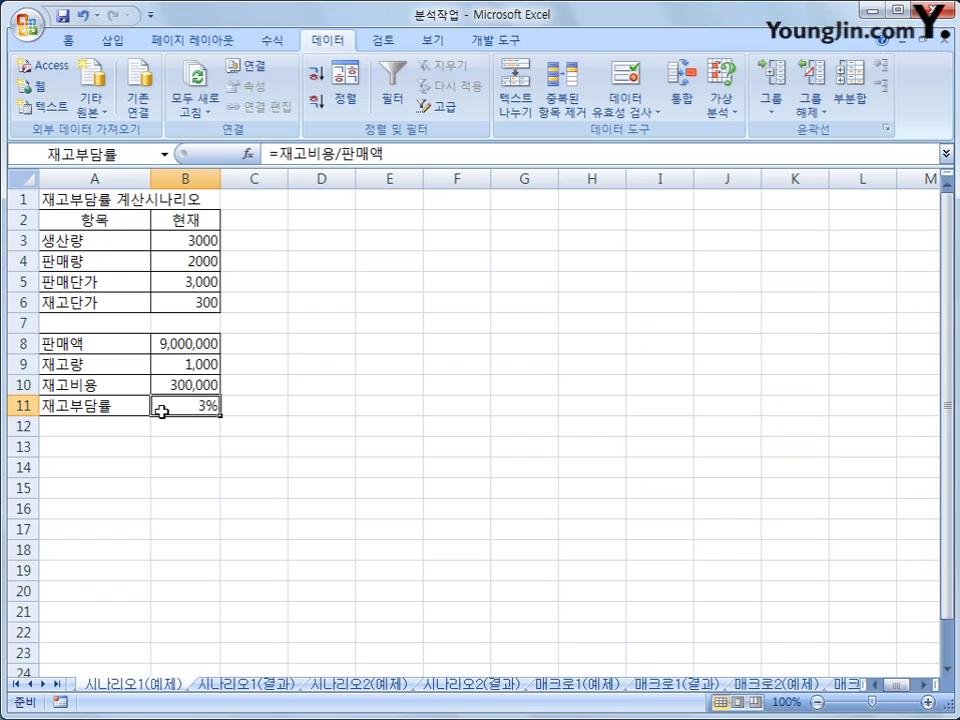
pyautogui.click(100, 242)
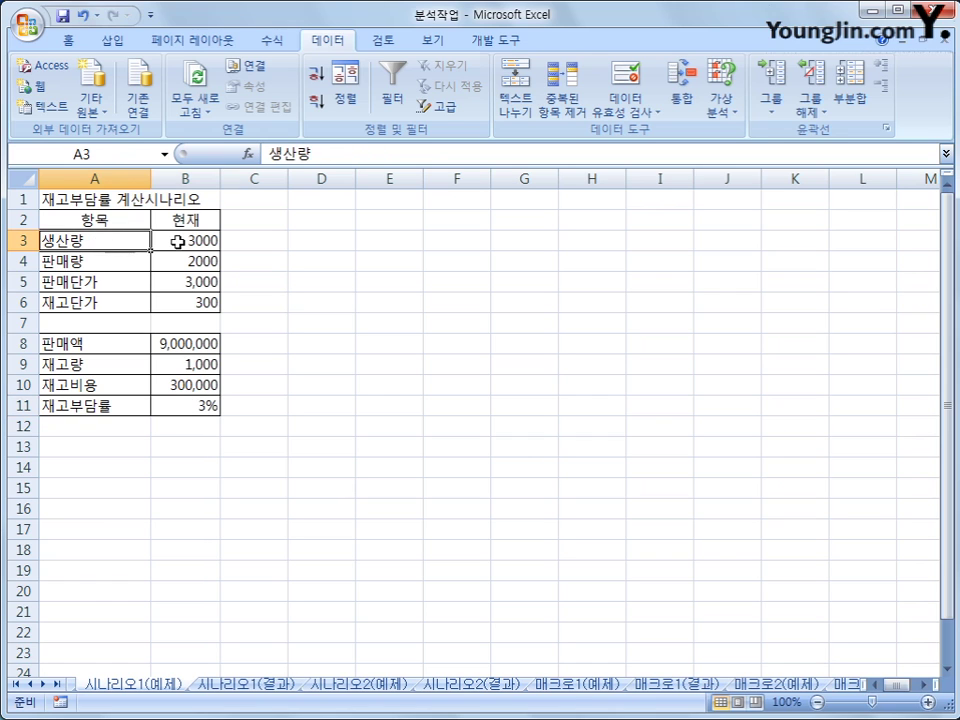
pyautogui.click(177, 242)
pyautogui.moveTo(177, 242); pyautogui.dragTo(177, 259)
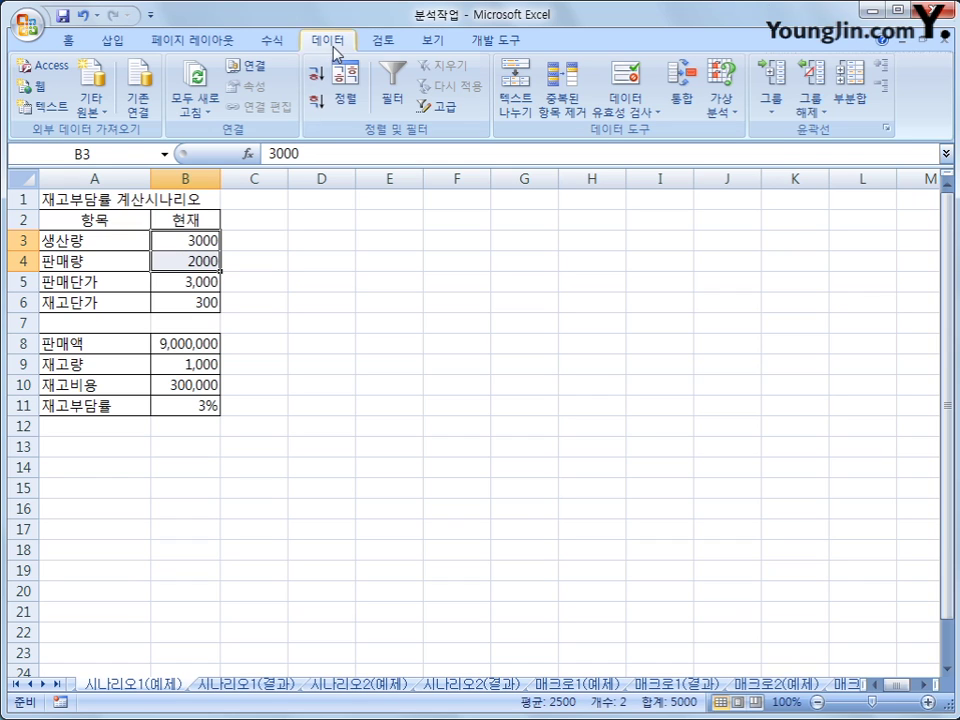
pyautogui.click(723, 113)
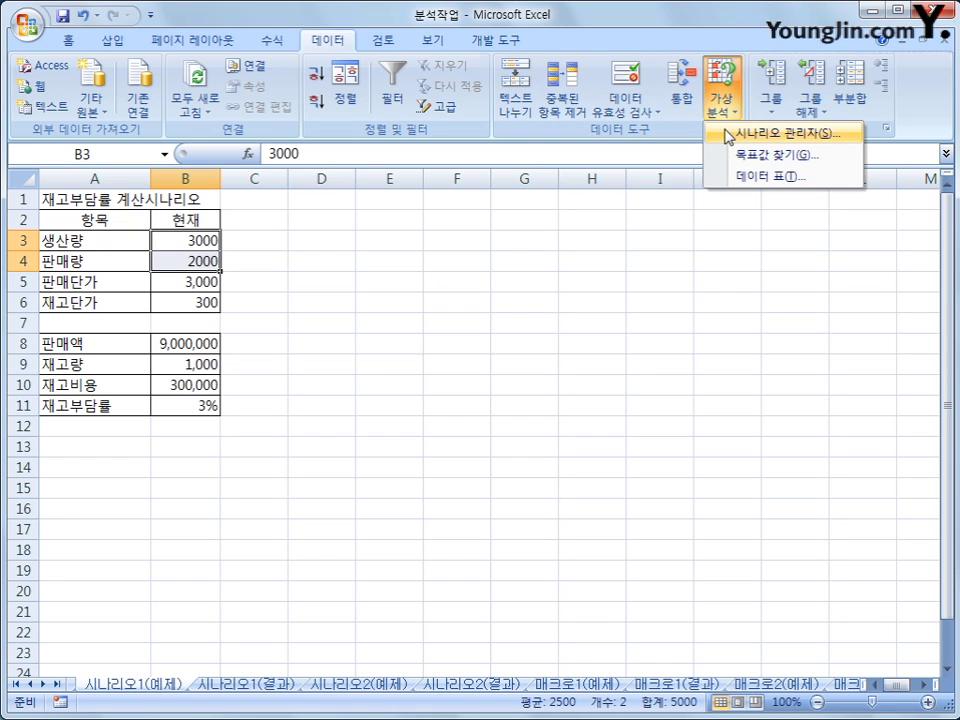
pyautogui.click(728, 134)
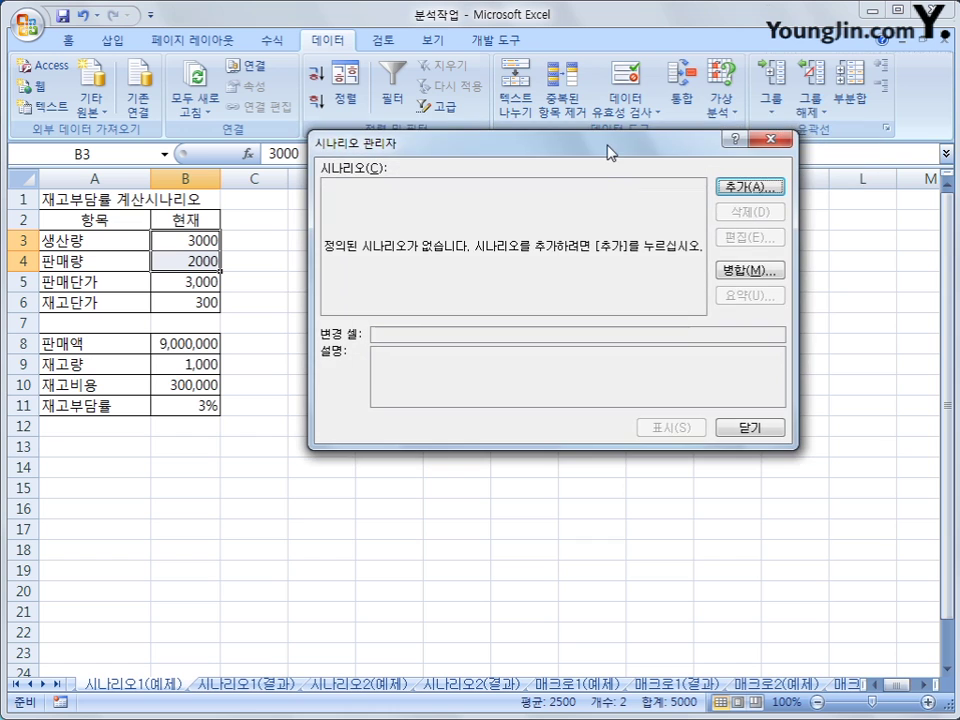
pyautogui.moveTo(611, 146); pyautogui.dragTo(611, 242)
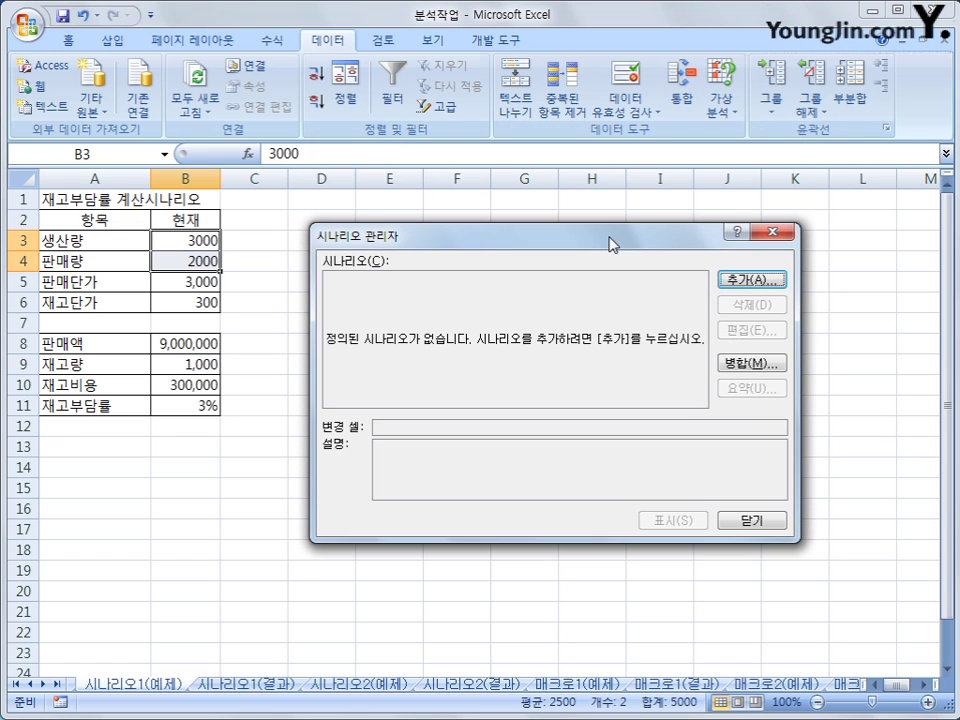
pyautogui.click(775, 284)
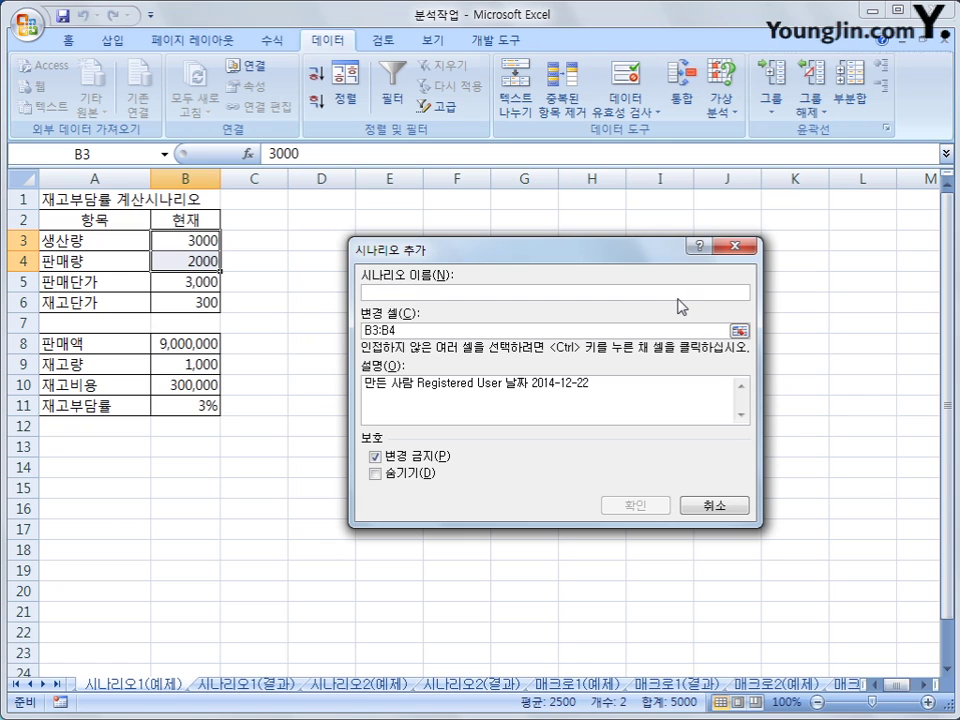
# Step: Name the scenario 생산/판매변화1, set its 생산량 to 4000 and 판매량 to 3000, and continue adding scenarios
pyautogui.write('fk4')
pyautogui.press('BackSpace')
pyautogui.press('BackSpace')
pyautogui.press('BackSpace')
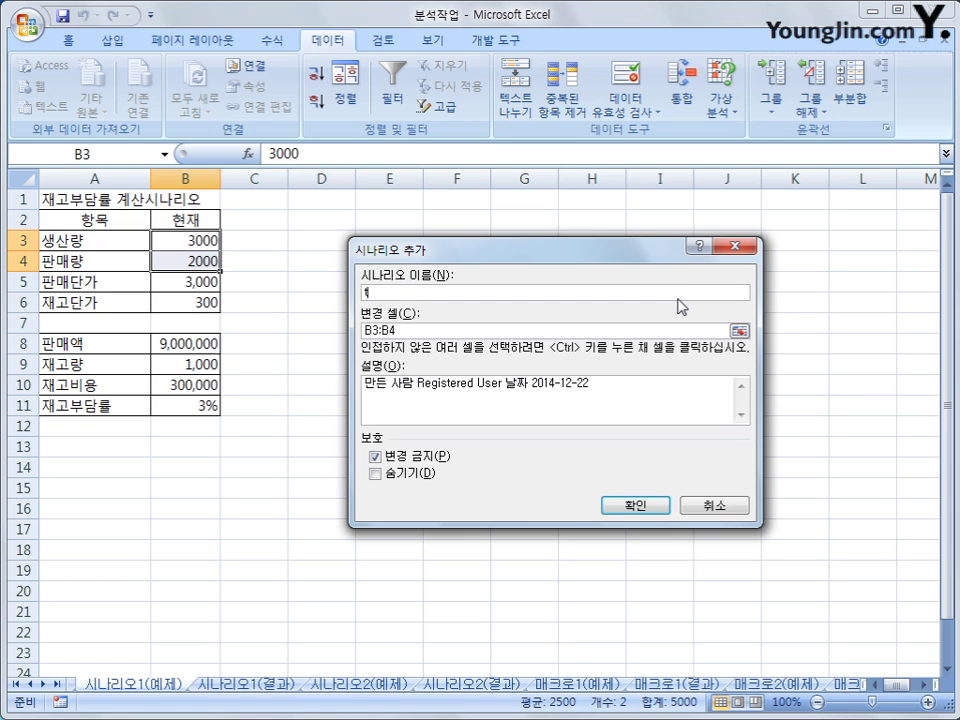
pyautogui.write('생산/판매변화')
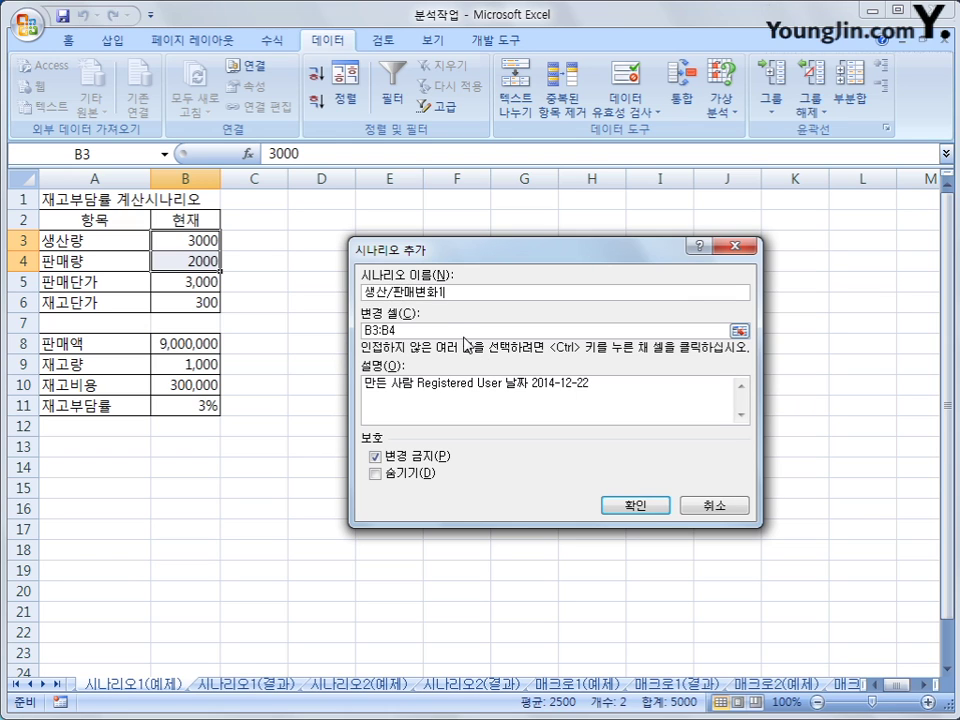
pyautogui.write('1')
pyautogui.click(614, 507)
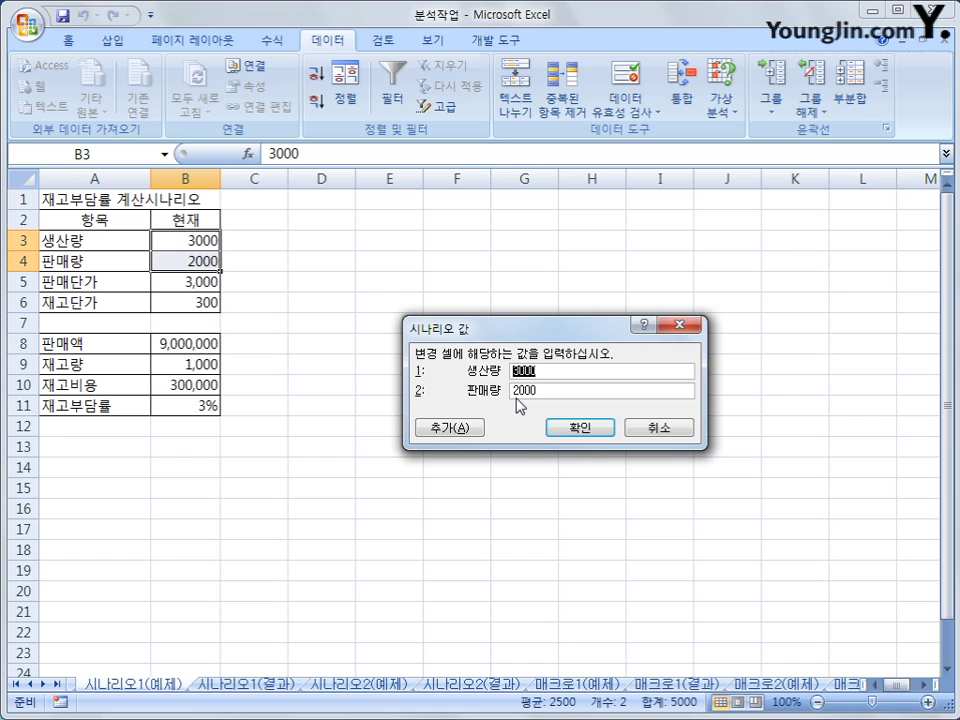
pyautogui.write('4000')
pyautogui.moveTo(559, 392); pyautogui.dragTo(467, 392)
pyautogui.write('3000')
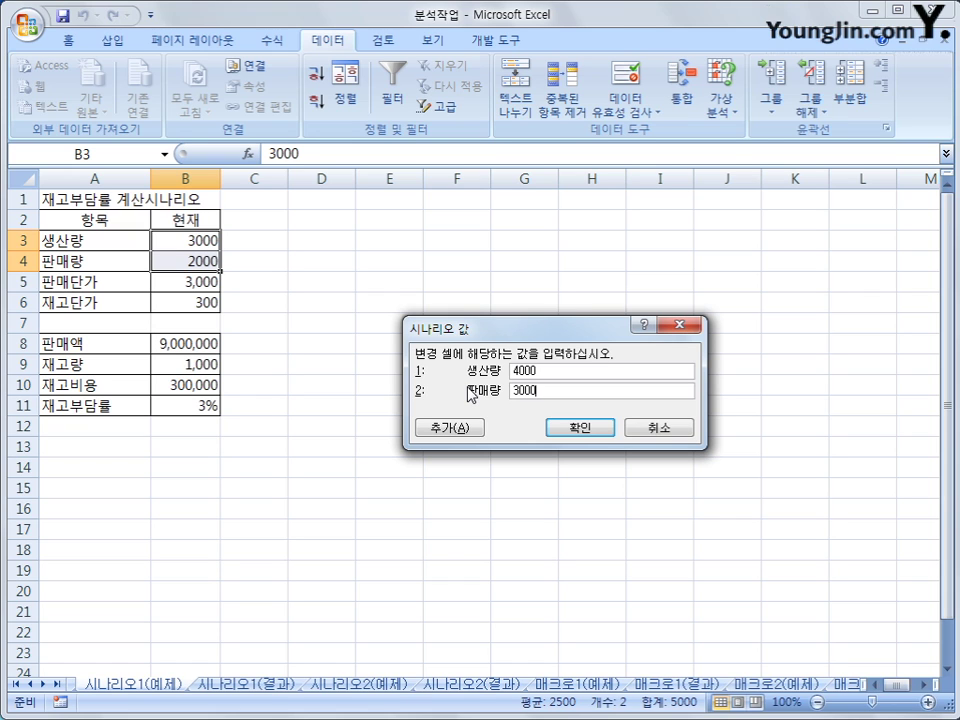
pyautogui.click(437, 432)
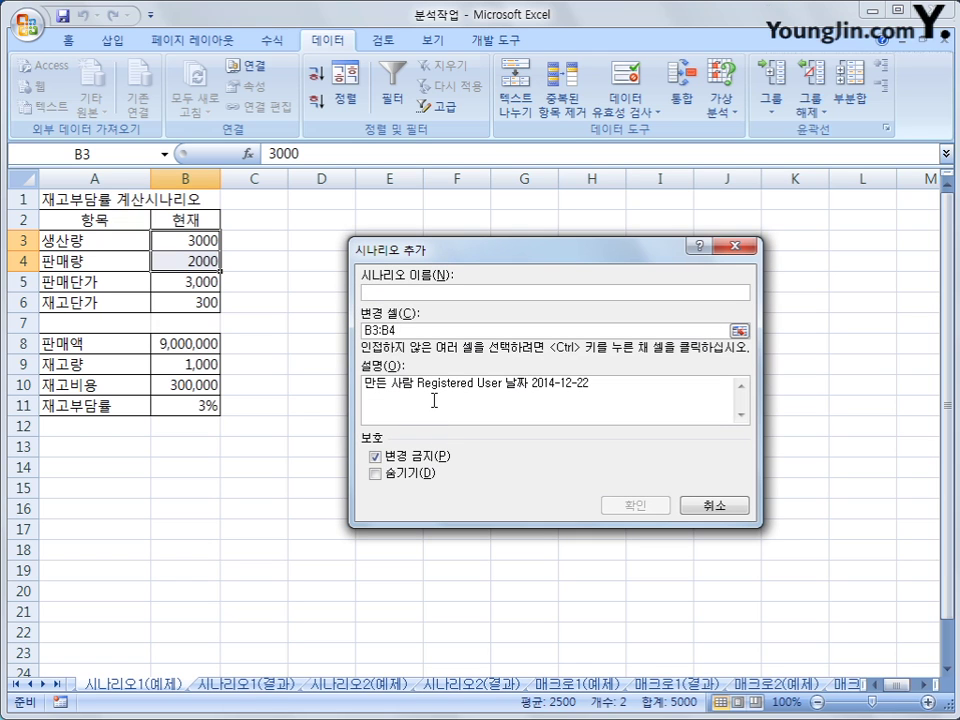
# Step: Define scenario 생산/판매변화2 with 생산량 5000 and 판매량 4000, and continue adding scenarios
pyautogui.write('생')
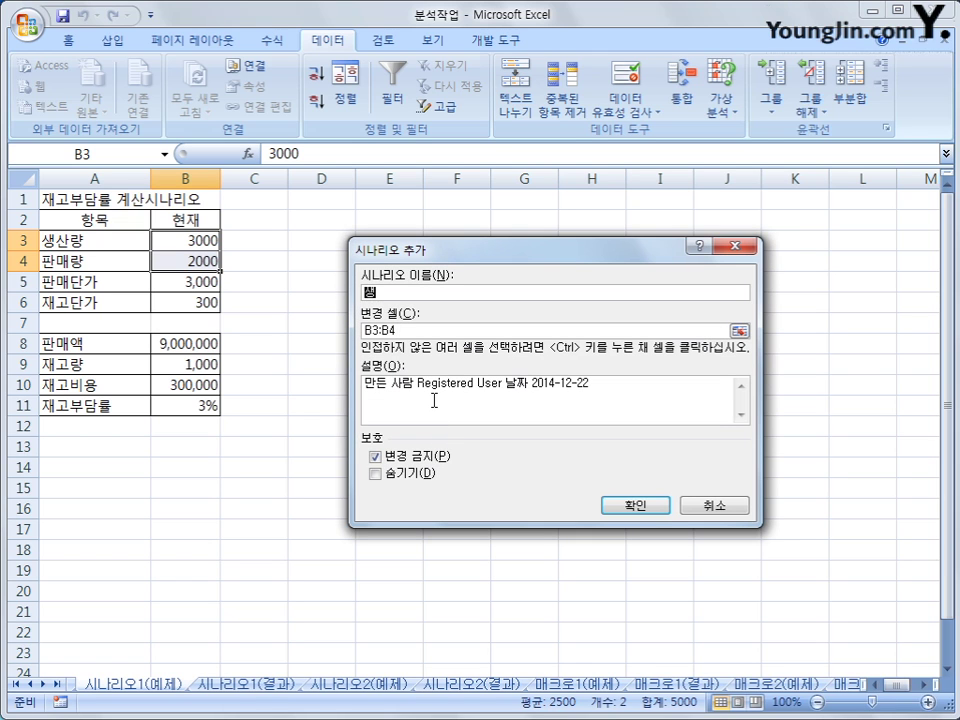
pyautogui.write('산/판매변화2')
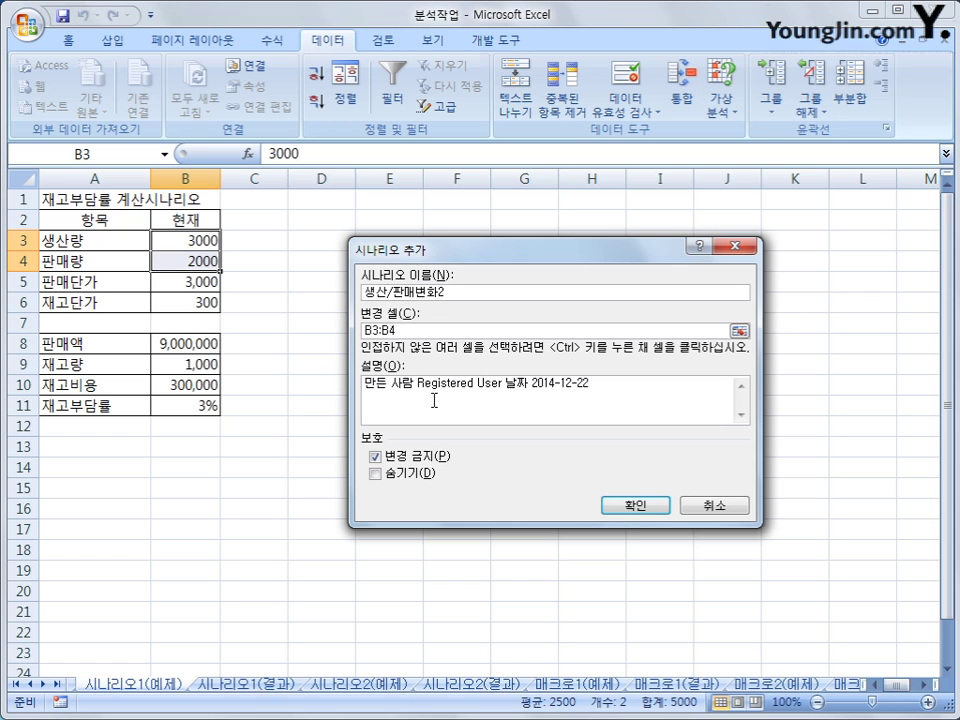
pyautogui.click(620, 508)
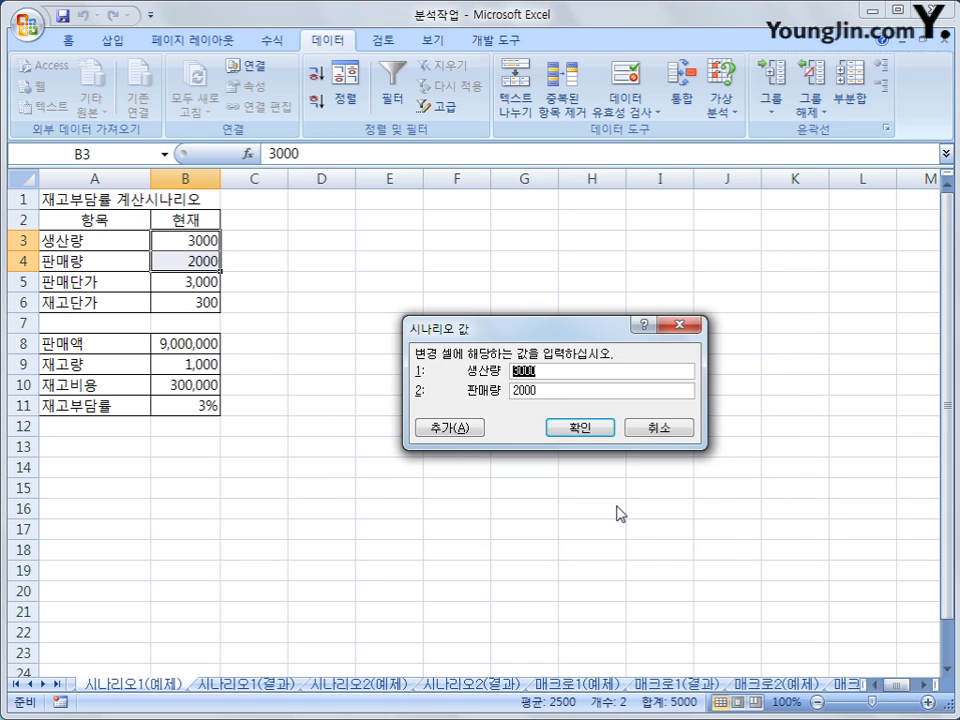
pyautogui.write('5000')
pyautogui.press('Tab')
pyautogui.write('4000')
pyautogui.click(459, 428)
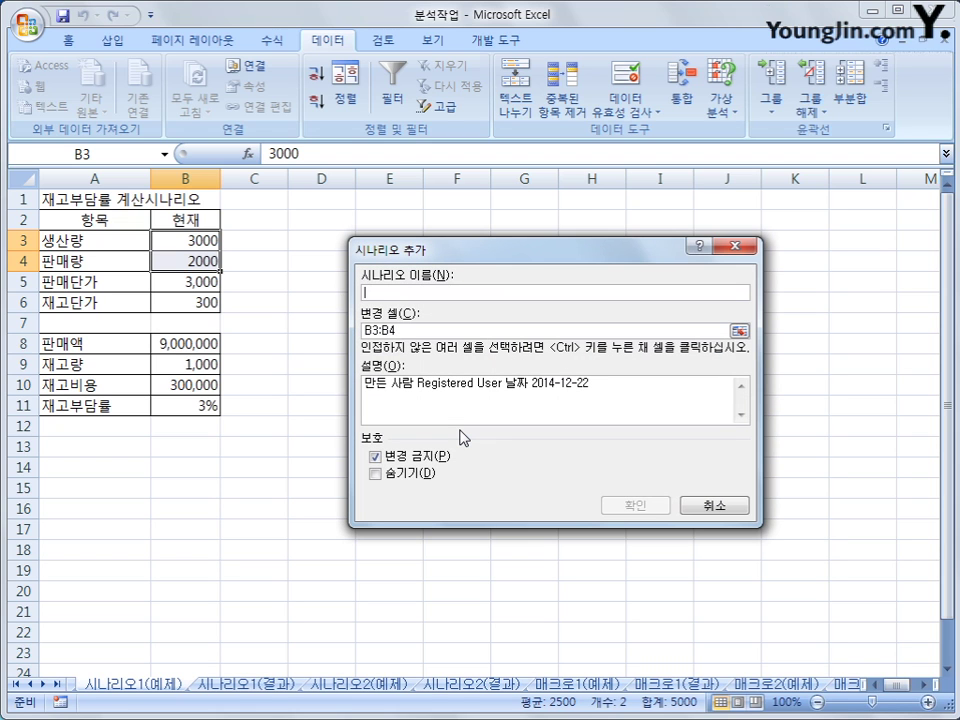
# Step: Define scenario 생산/판매변화3 with 생산량 6000 and 판매량 5000, and finish adding scenarios
pyautogui.write('생산/판ㅁ')
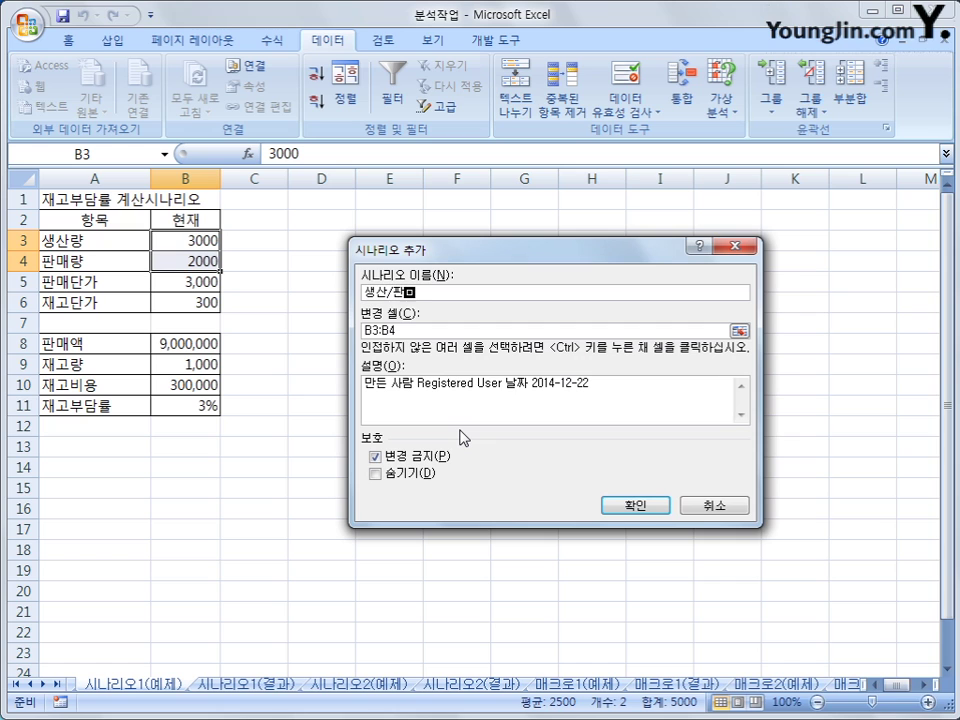
pyautogui.write('ㅐ변화')
pyautogui.click(635, 505)
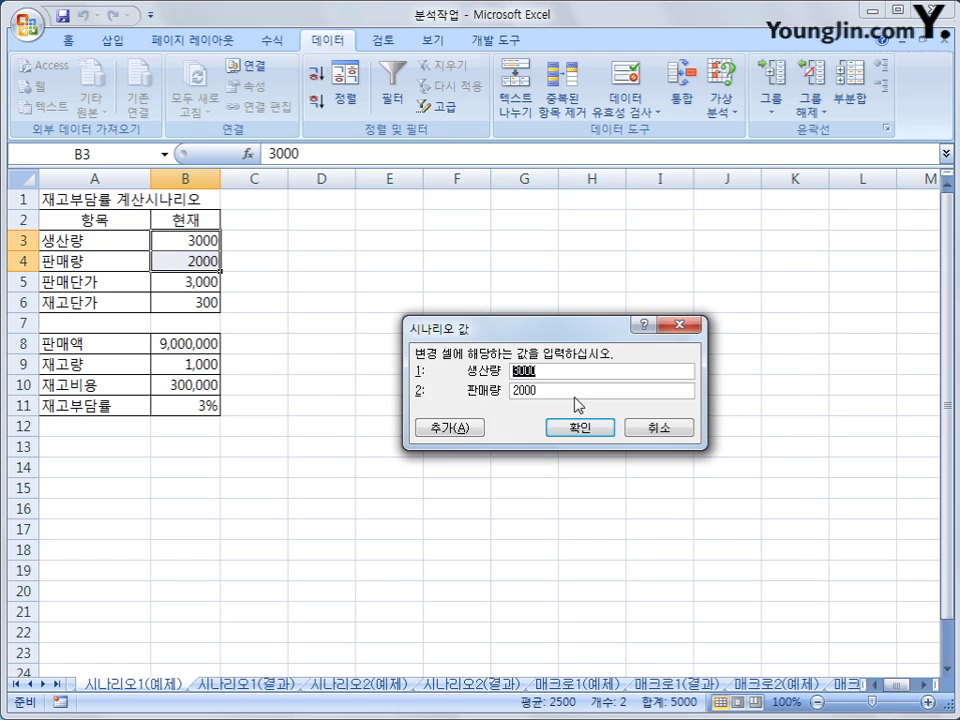
pyautogui.write('6000')
pyautogui.press('Tab')
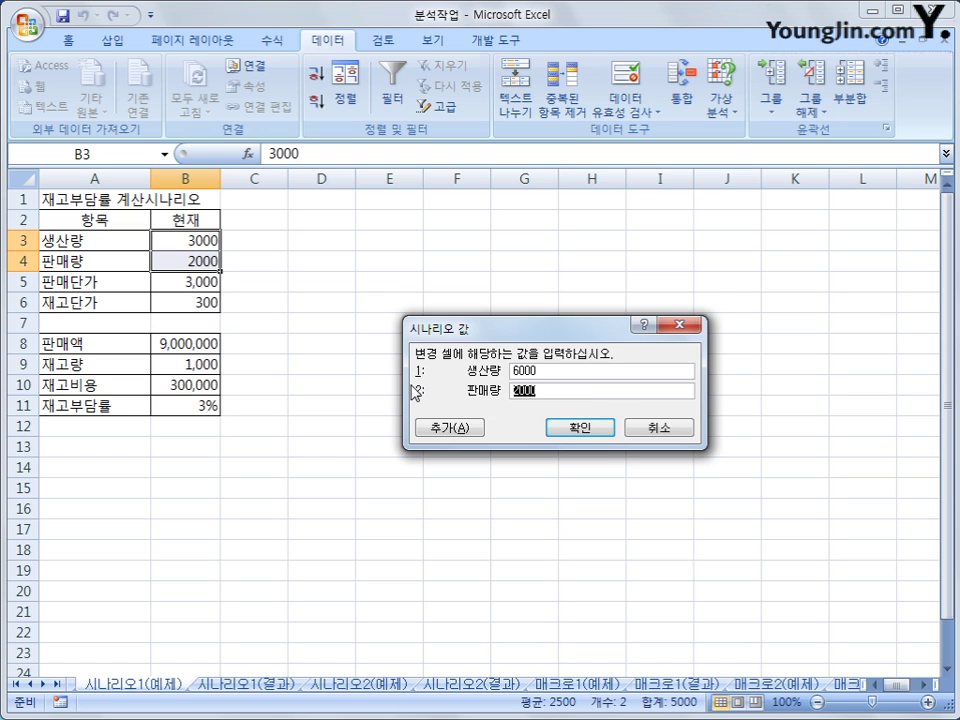
pyautogui.write('5000')
pyautogui.click(579, 428)
# Step: Review the defined scenarios and create a scenario summary report with B11 as the result cell
pyautogui.click(505, 276)
pyautogui.click(508, 288)
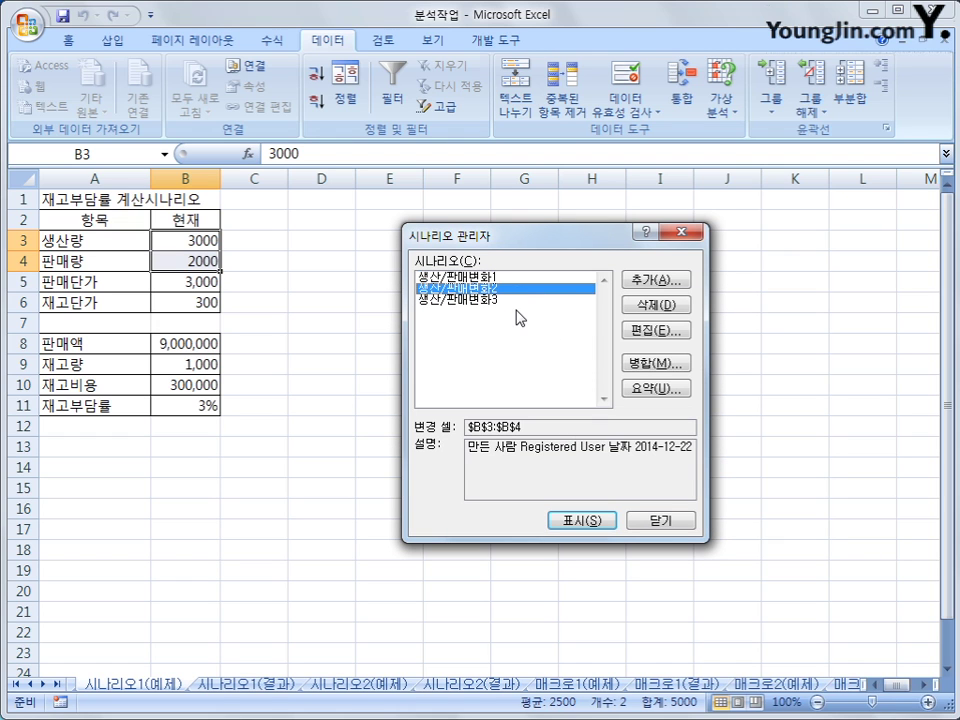
pyautogui.click(516, 299)
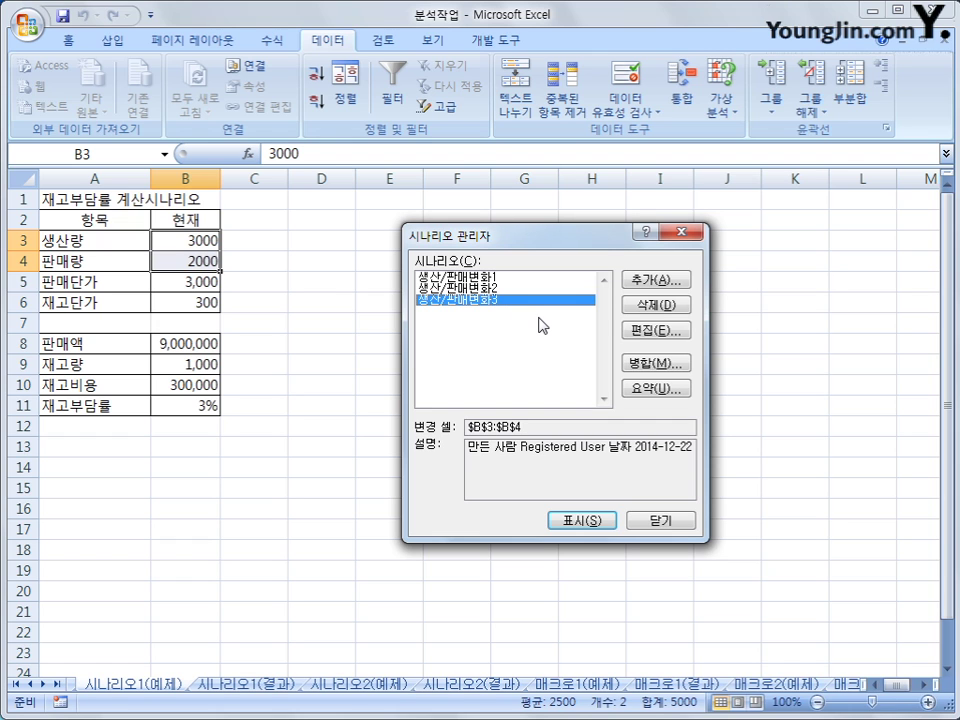
pyautogui.click(656, 388)
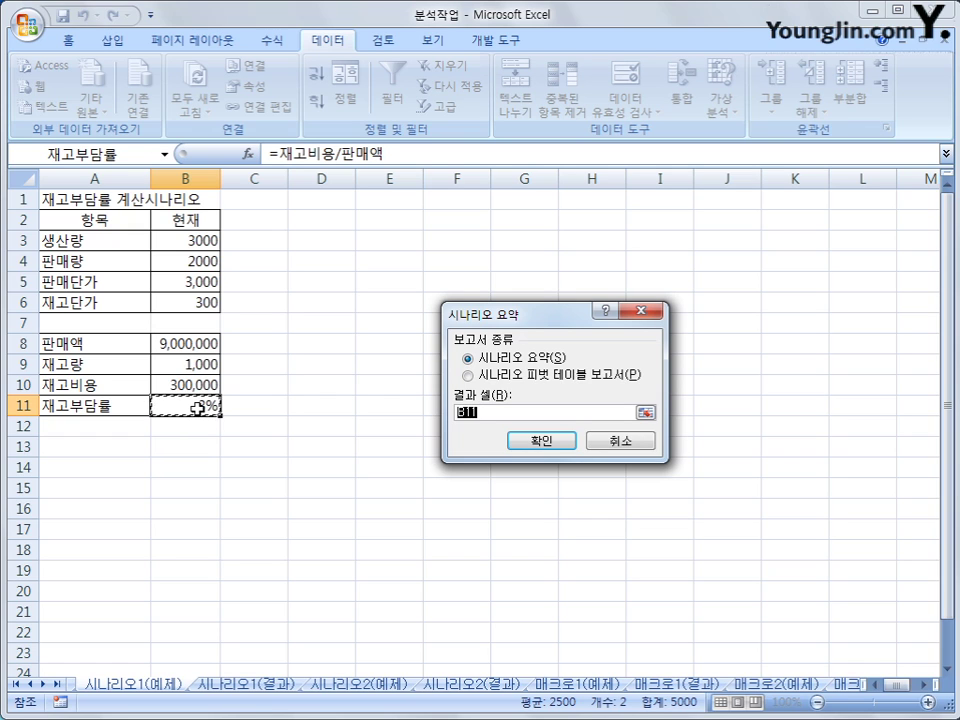
pyautogui.click(544, 442)
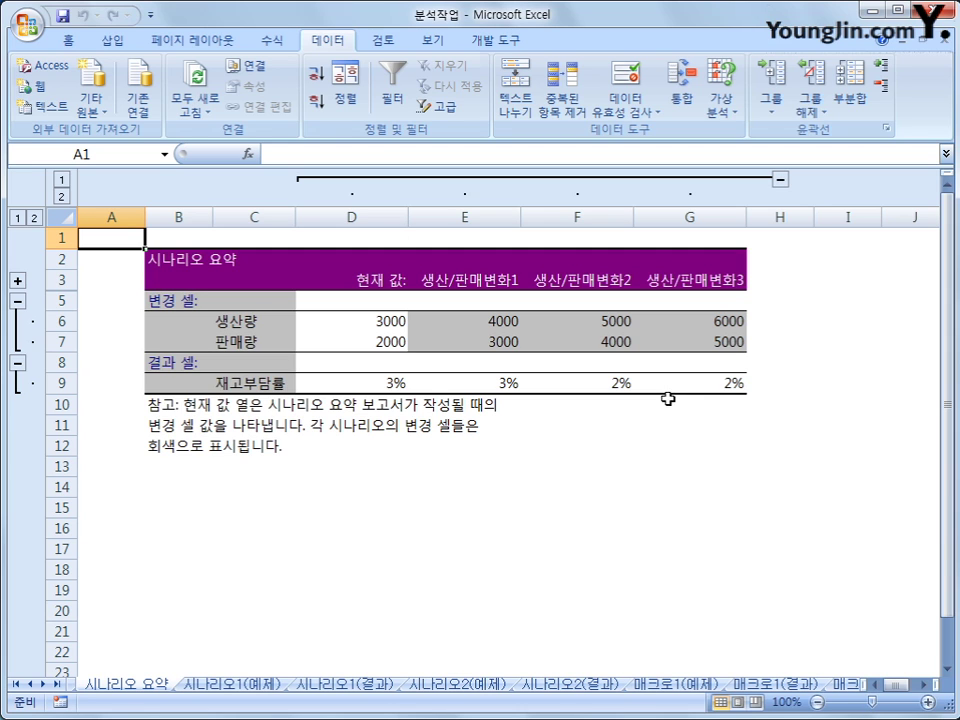
# Step: On the 시나리오2(예제) sheet, examine the formulas for 매출액, 매출원가, 판매수익, 총비용 and 영업이익
pyautogui.click(488, 685)
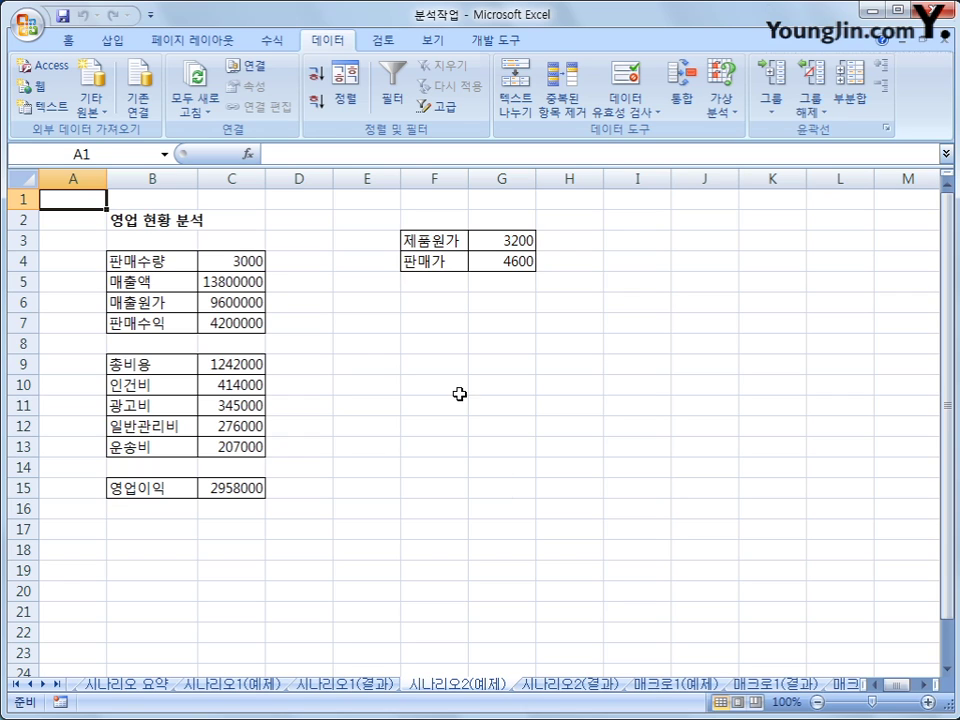
pyautogui.click(246, 262)
pyautogui.click(246, 286)
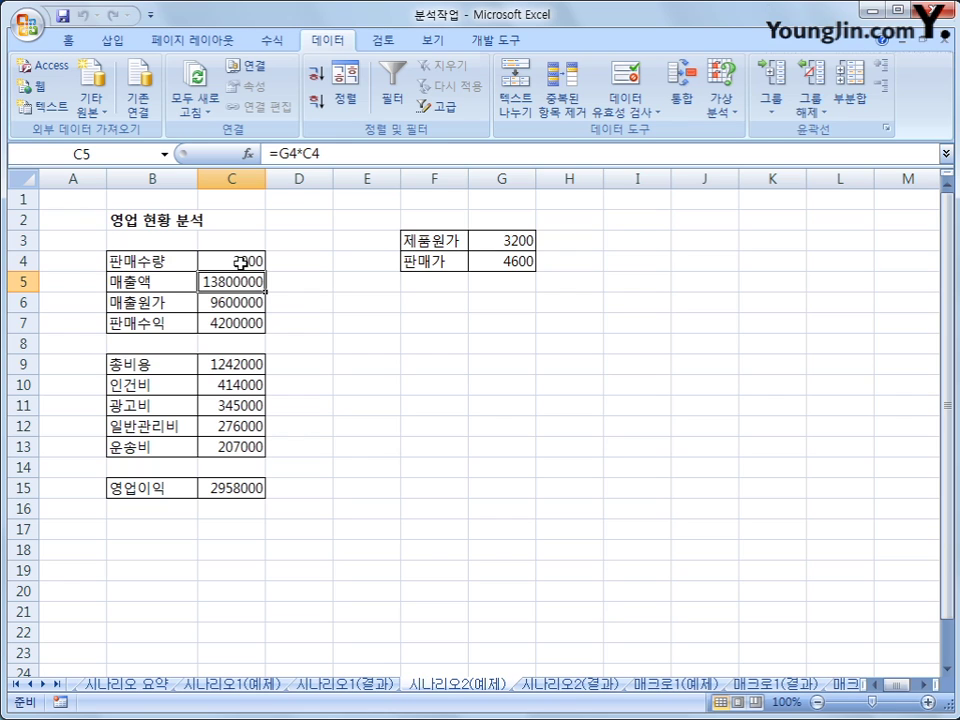
pyautogui.click(518, 263)
pyautogui.click(247, 280)
pyautogui.click(254, 302)
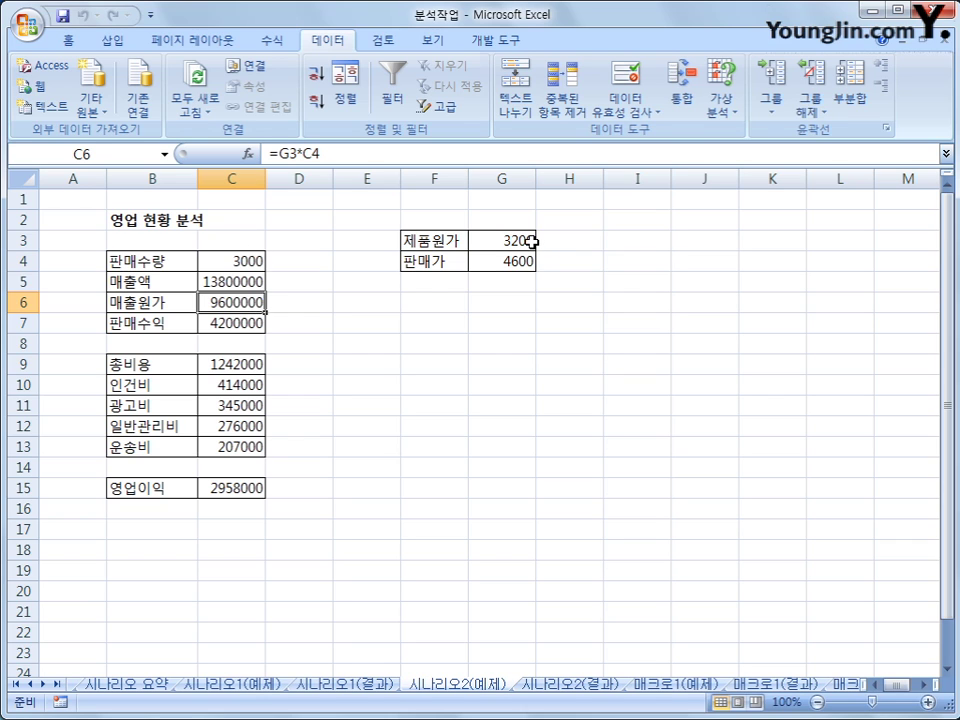
pyautogui.click(257, 325)
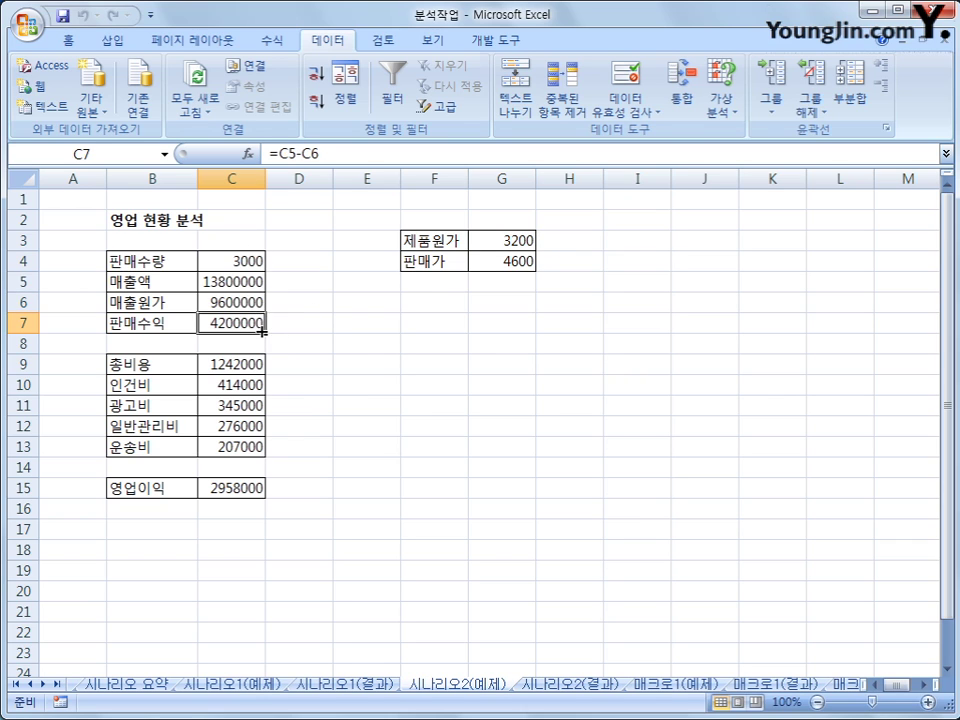
pyautogui.click(243, 281)
pyautogui.click(243, 300)
pyautogui.click(250, 325)
pyautogui.click(258, 365)
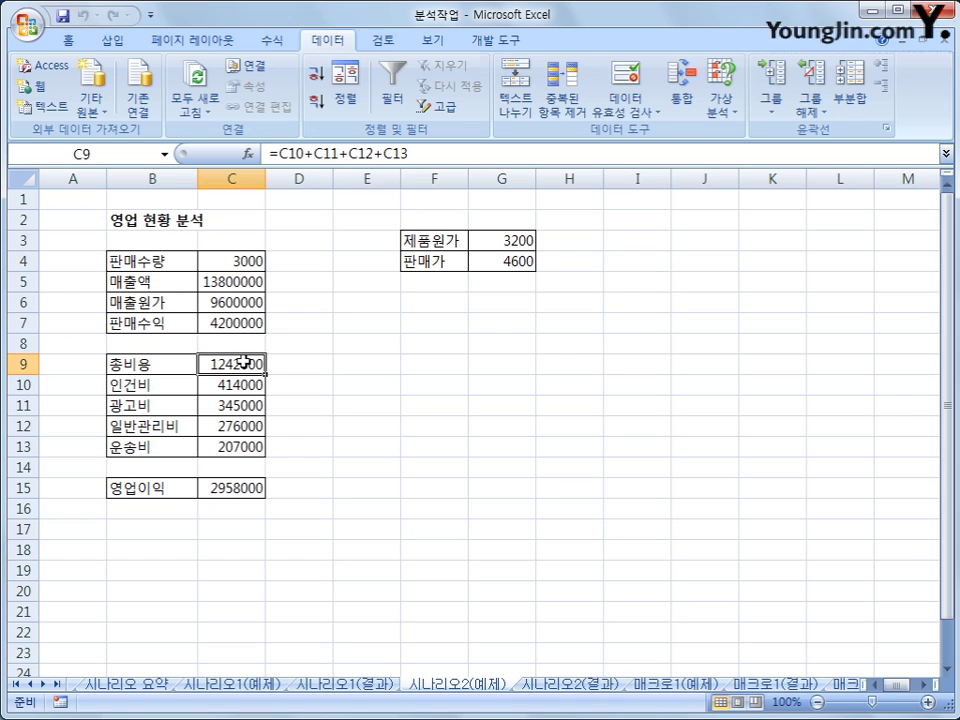
pyautogui.click(253, 490)
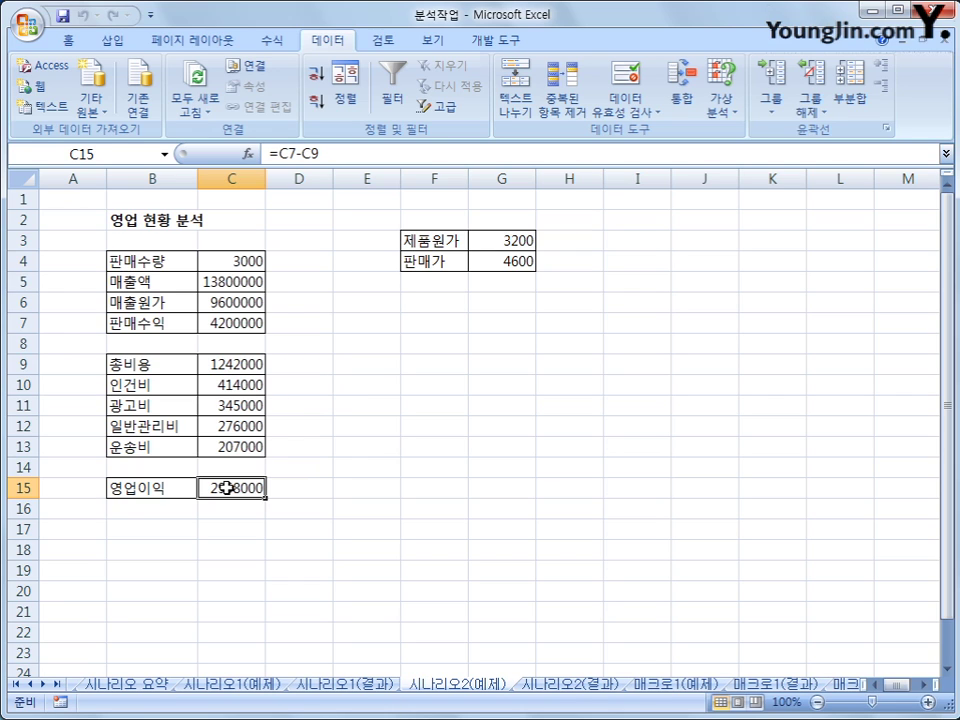
# Step: Define the name 판매수량 for cell C4
pyautogui.click(208, 260)
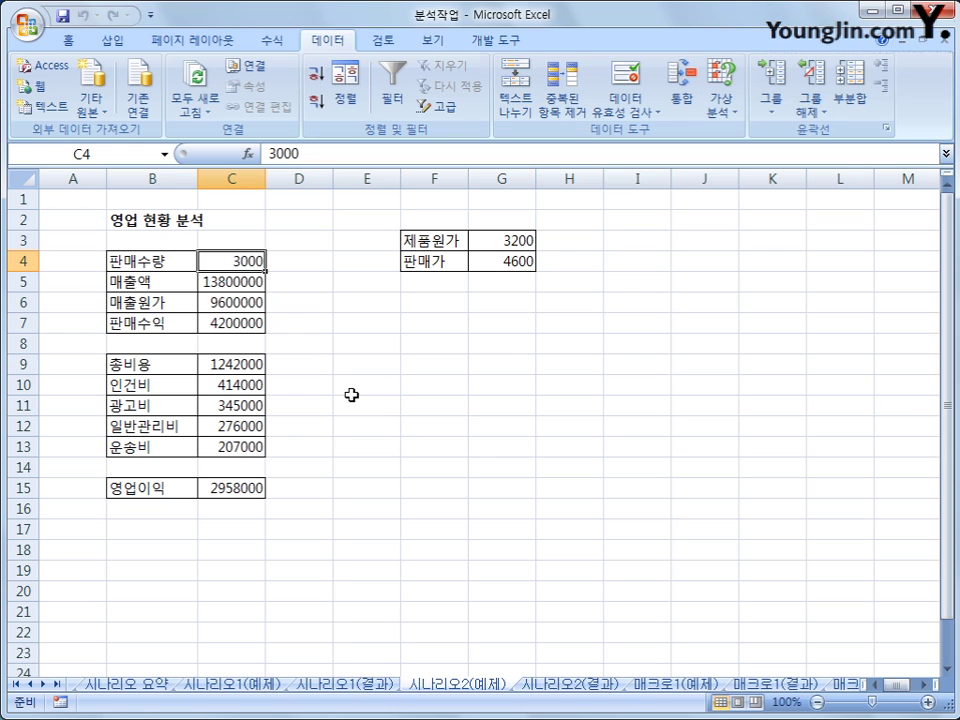
pyautogui.click(125, 155)
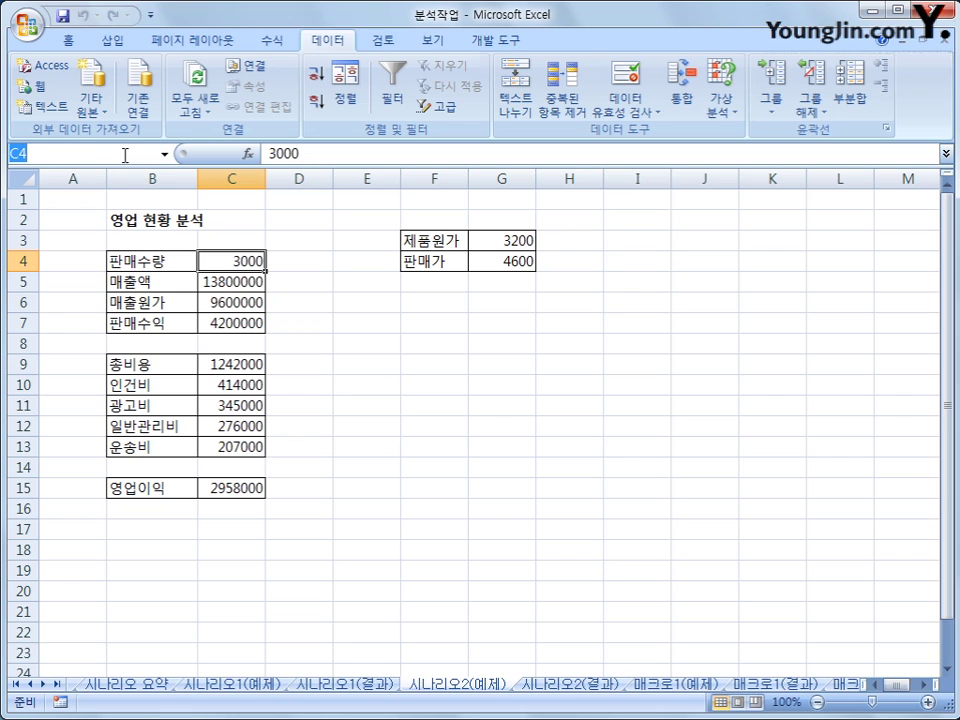
pyautogui.write('판매수량')
pyautogui.press('Return')
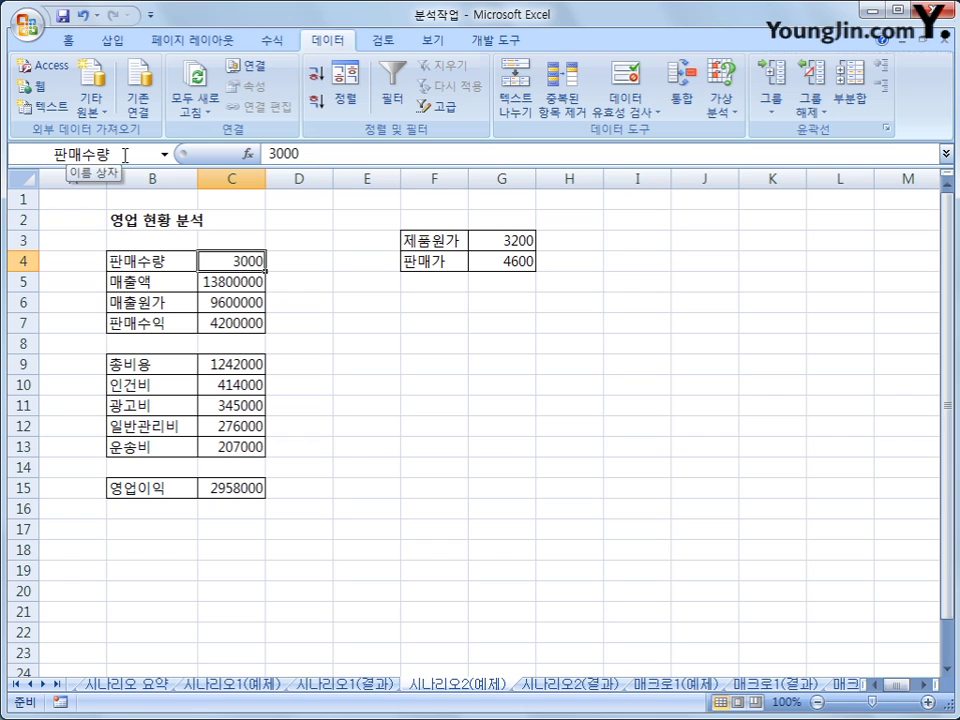
# Step: Define the name 영업이익 for cell C15
pyautogui.click(224, 492)
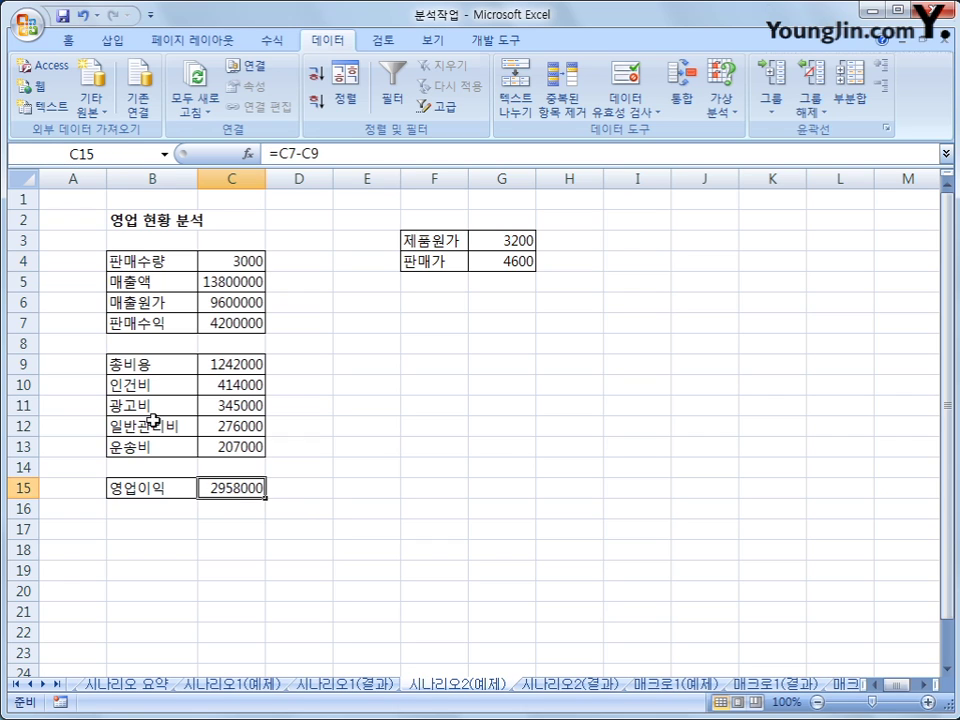
pyautogui.click(104, 155)
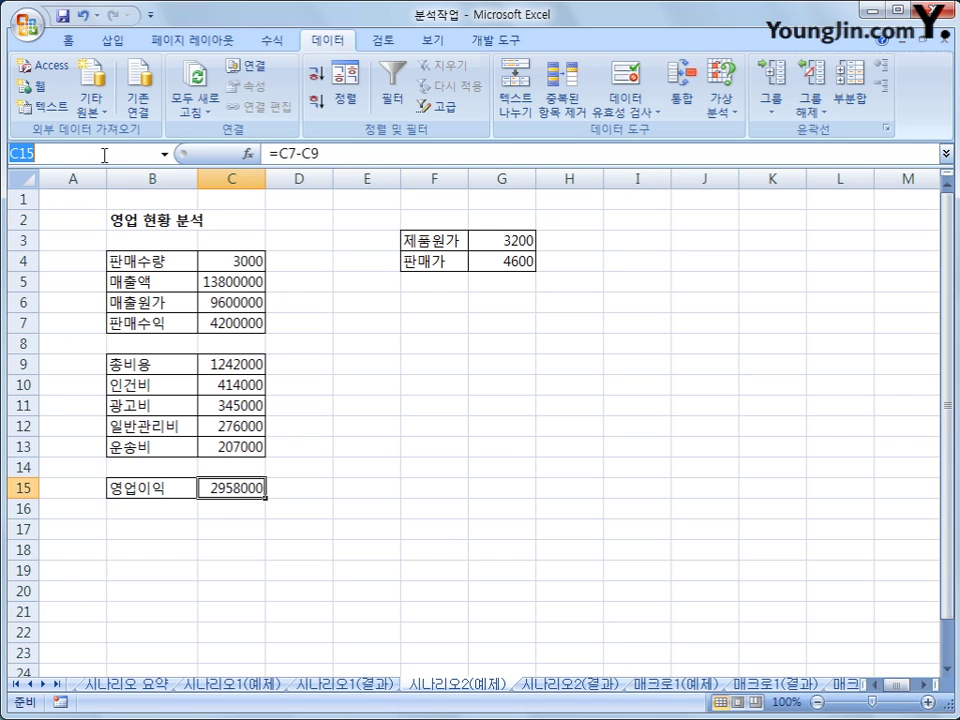
pyautogui.write('영업이익')
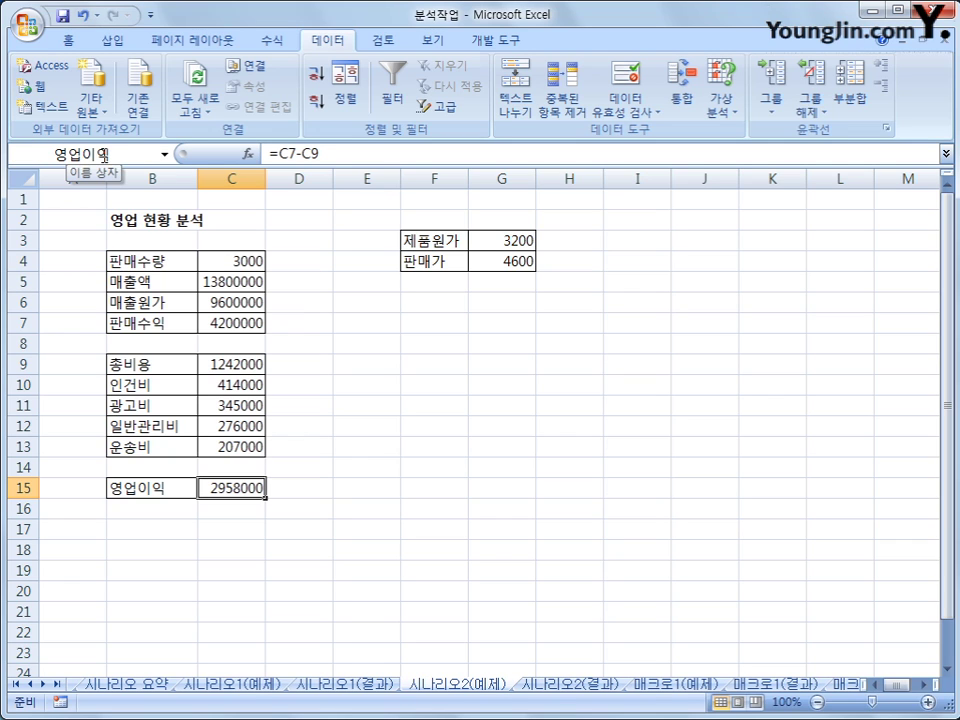
# Step: Add a scenario named 판매수량 증가 with C4 as the changing cell and set 판매수량 to 4000
pyautogui.click(210, 261)
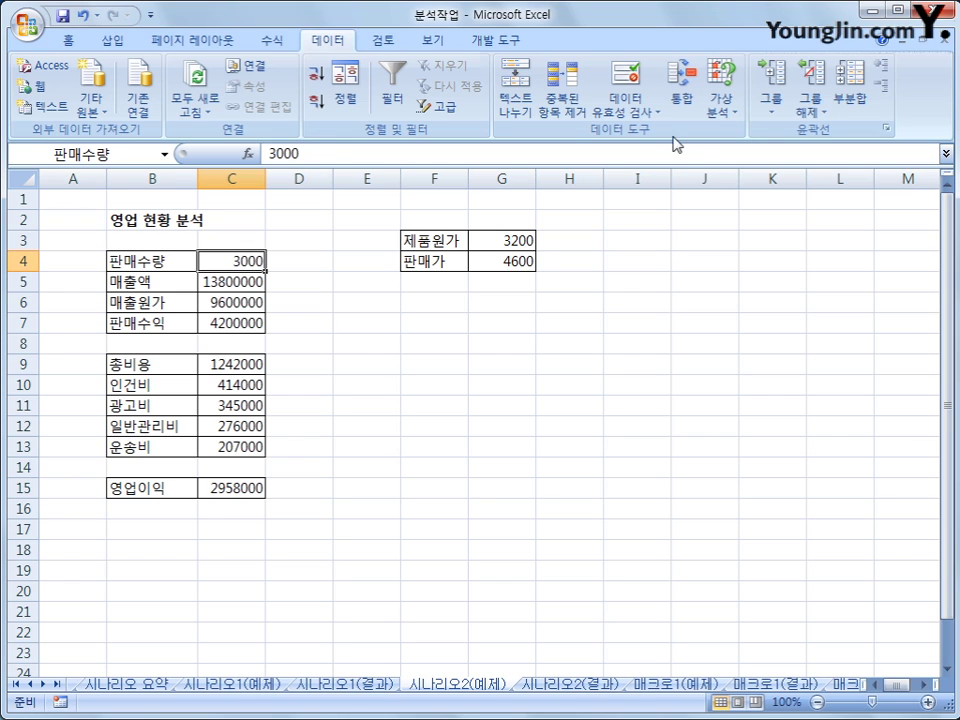
pyautogui.click(727, 116)
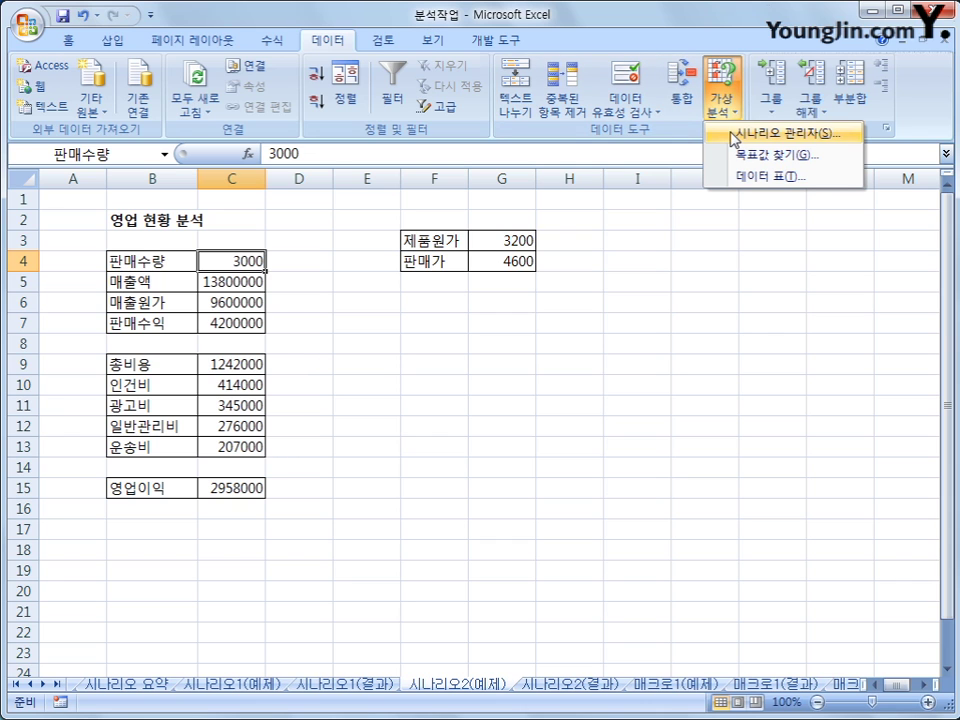
pyautogui.click(733, 136)
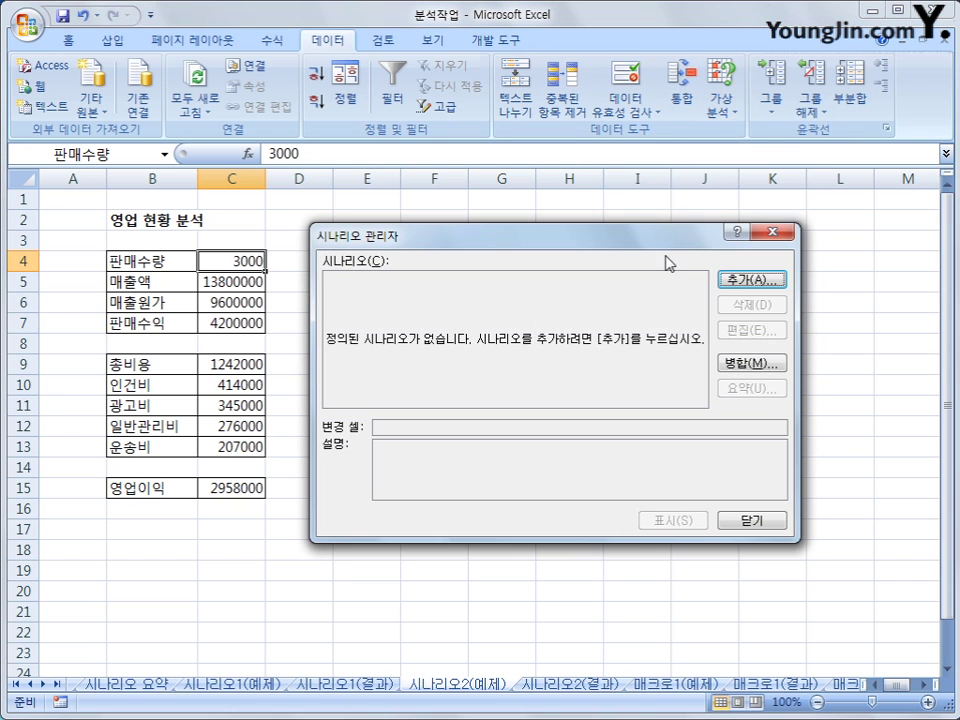
pyautogui.click(752, 281)
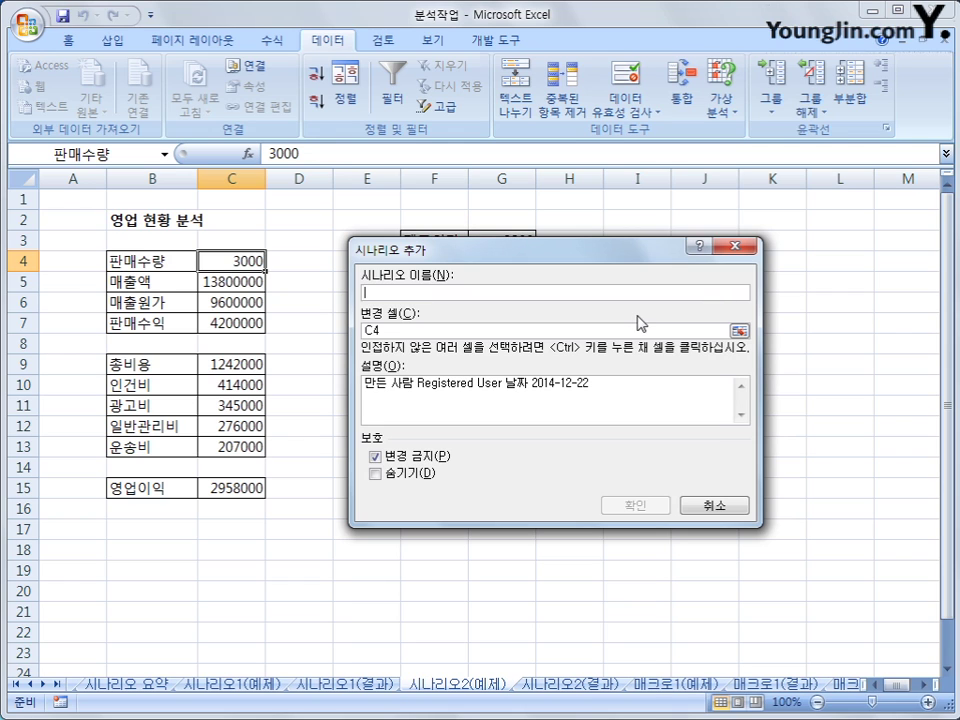
pyautogui.write('판매수량')
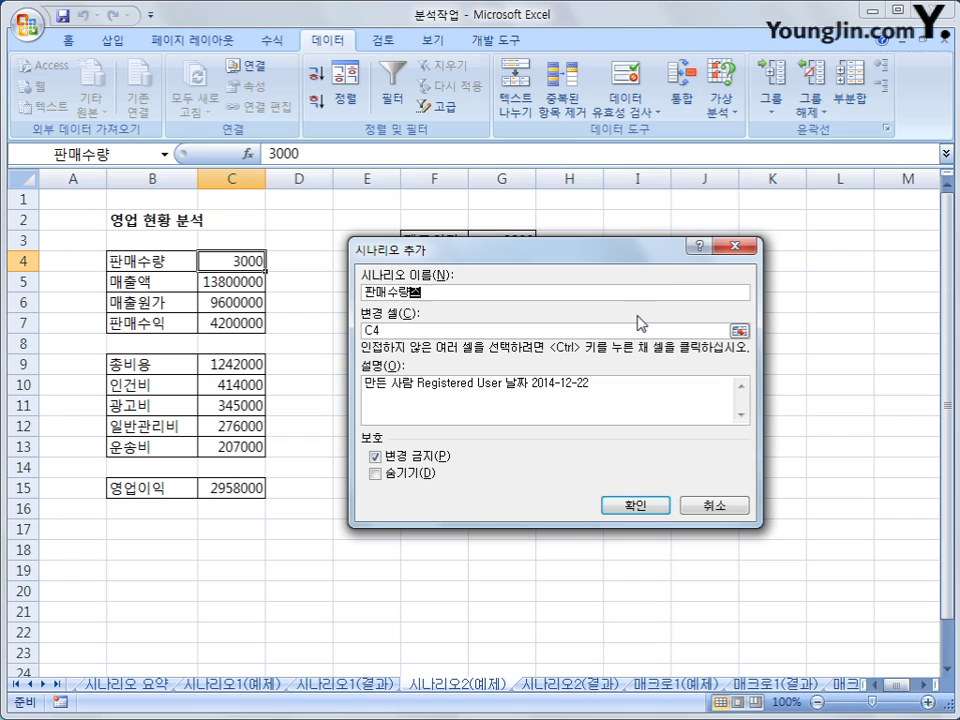
pyautogui.write(' 증가')
pyautogui.click(621, 507)
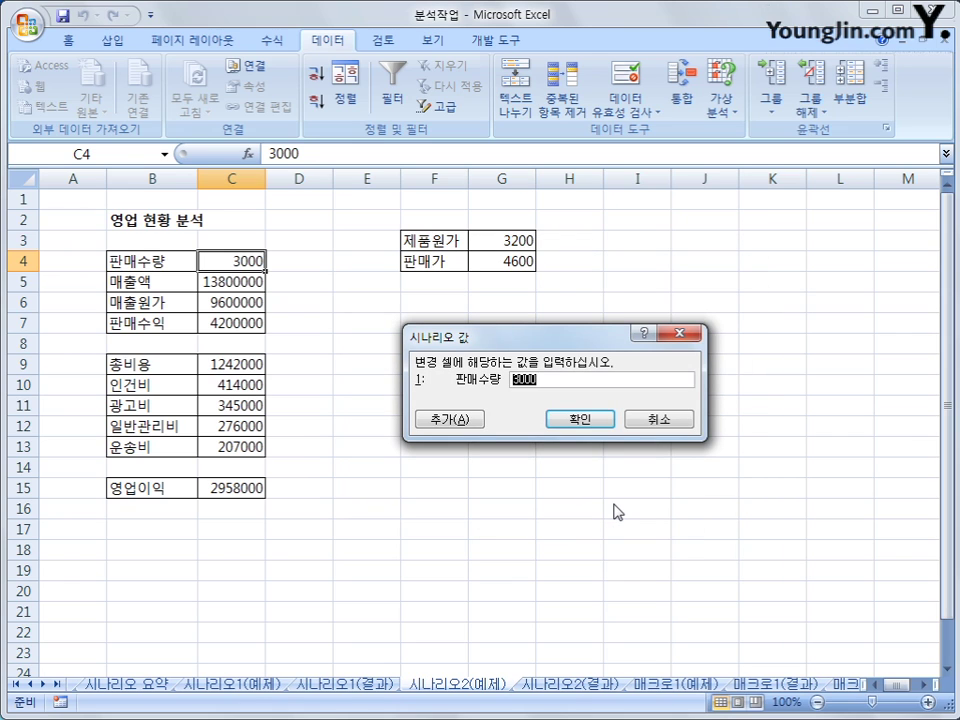
pyautogui.write('4000')
pyautogui.click(466, 421)
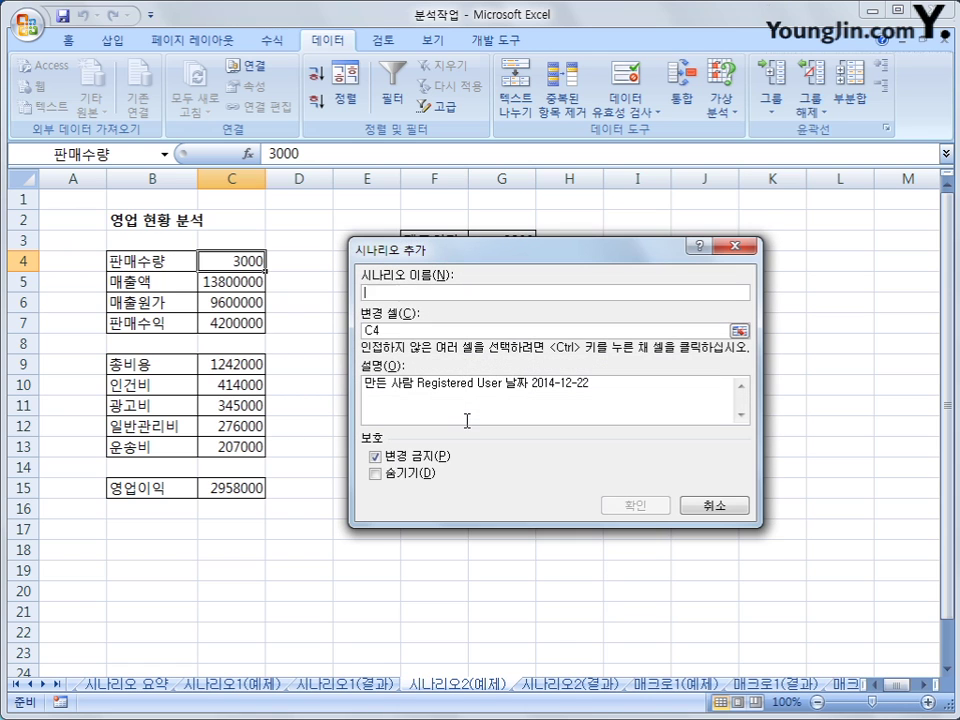
# Step: Add a second scenario named 판매수량 감소 for C4 with 판매수량 set to 2000
pyautogui.write('판매수량 ㄱ')
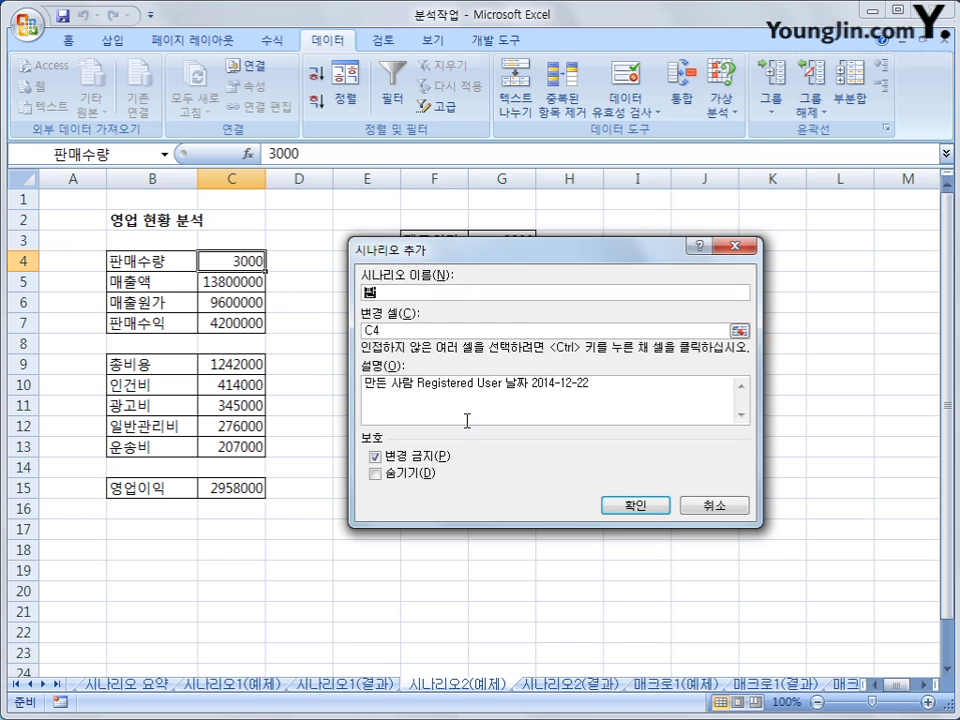
pyautogui.write('감소')
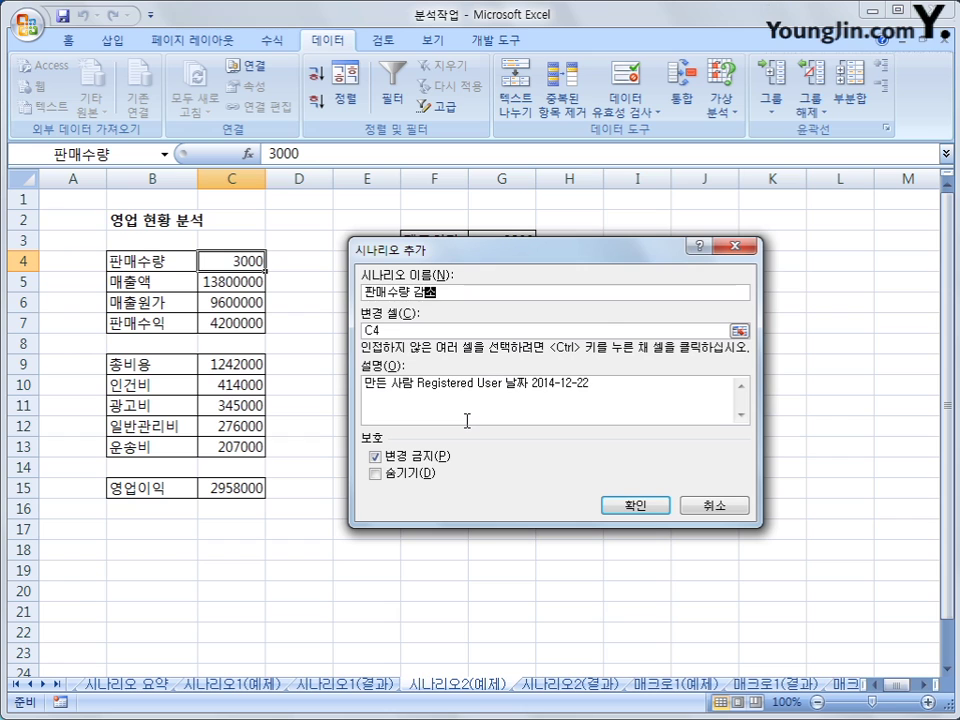
pyautogui.click(617, 505)
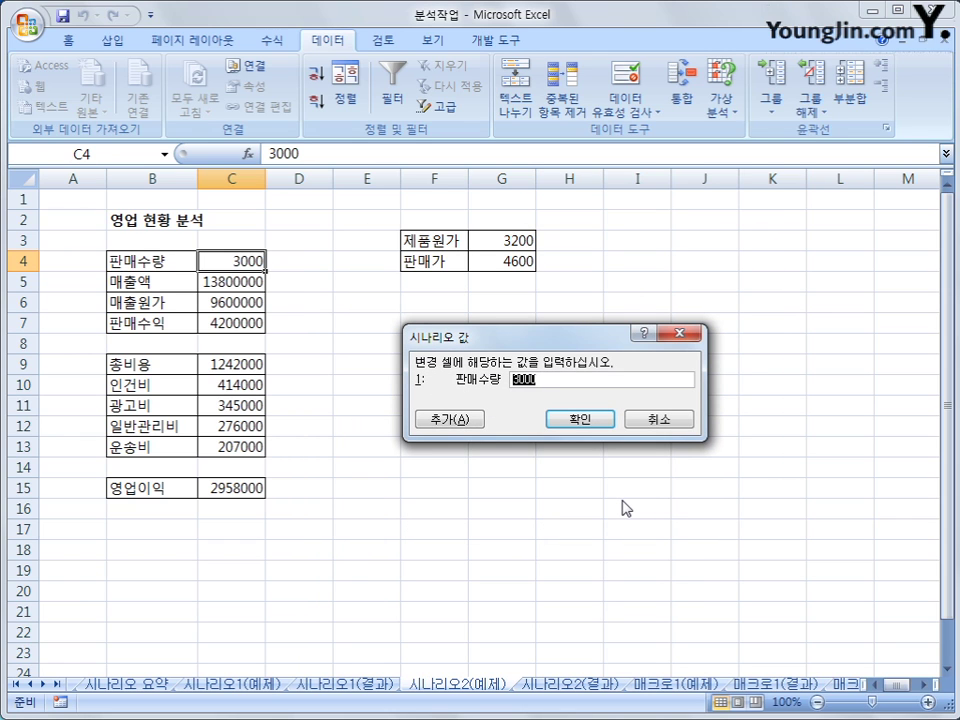
pyautogui.write('2000')
pyautogui.click(597, 425)
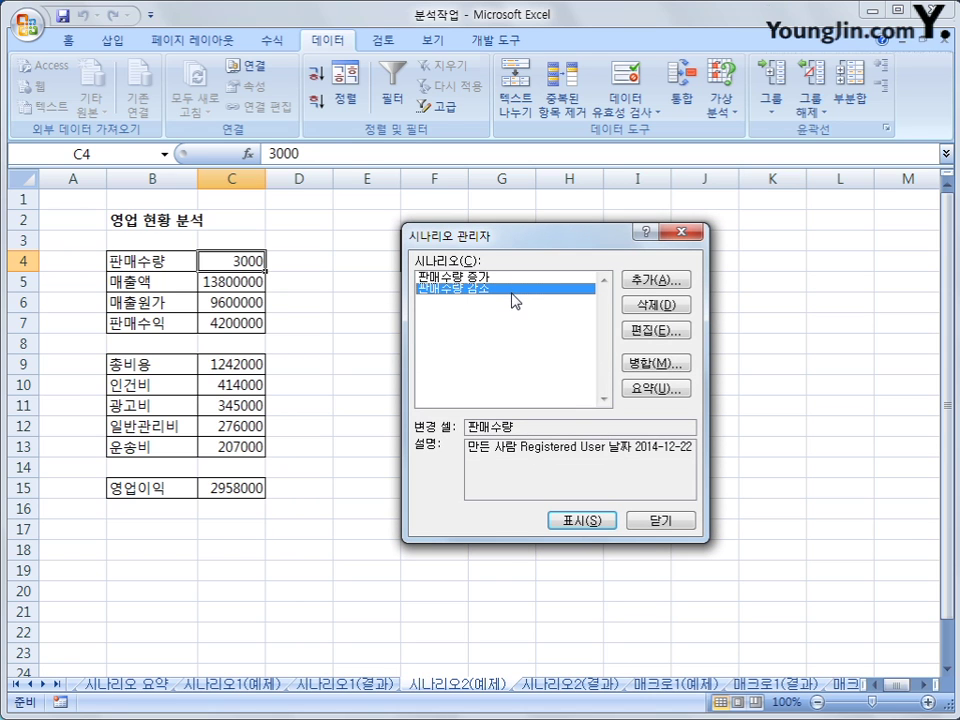
# Step: Create a scenario summary report with C15 as the result cell and move its sheet right after 시나리오2(예제)
pyautogui.click(660, 390)
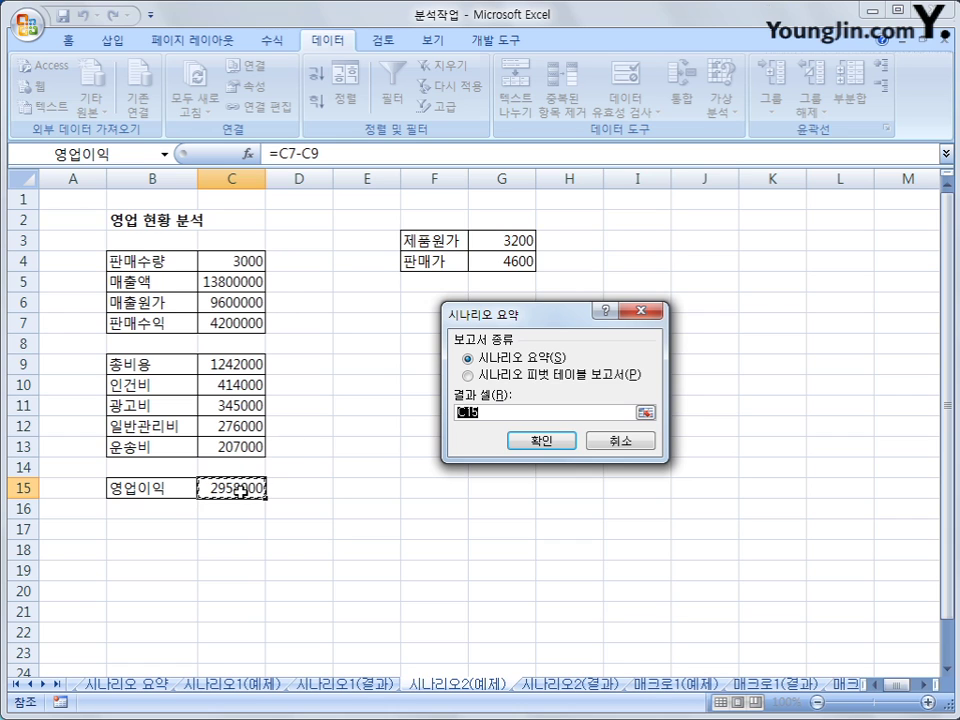
pyautogui.click(541, 440)
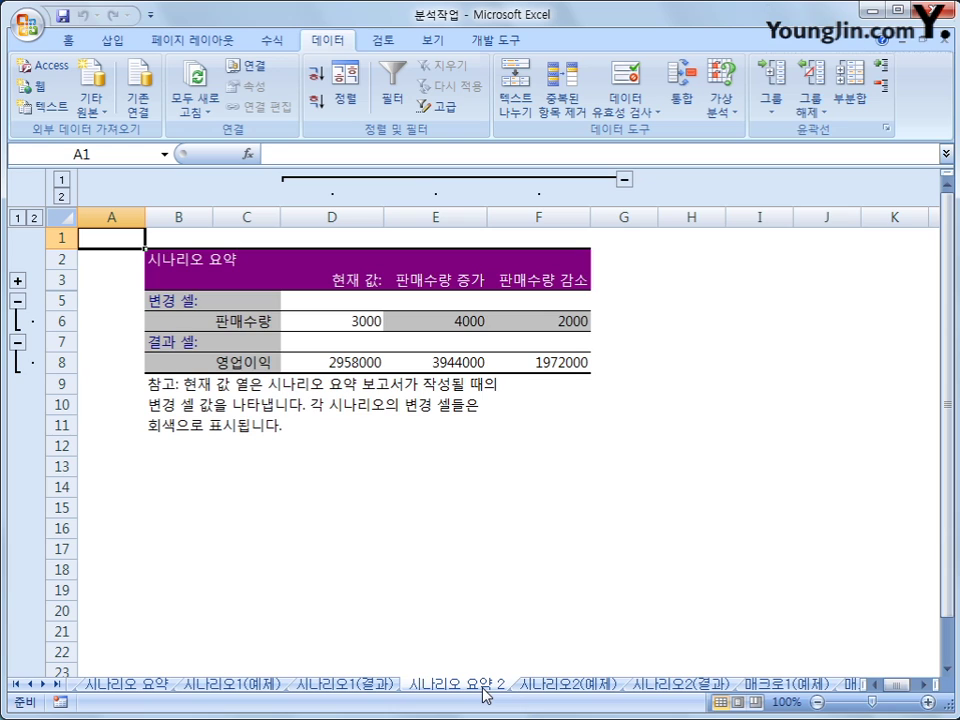
pyautogui.moveTo(480, 687); pyautogui.dragTo(643, 685)
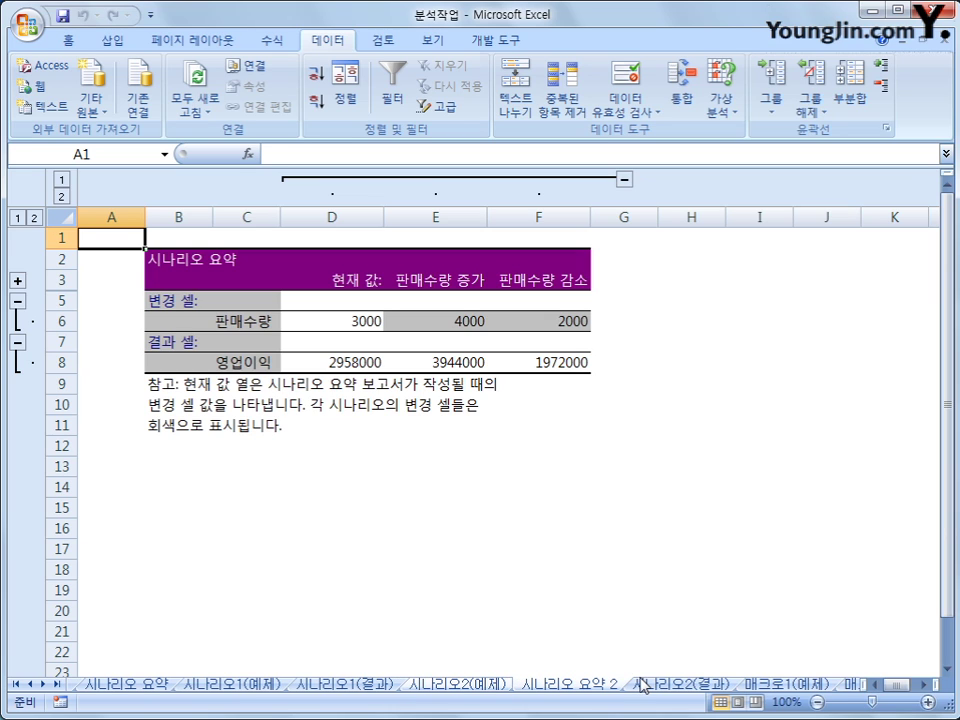